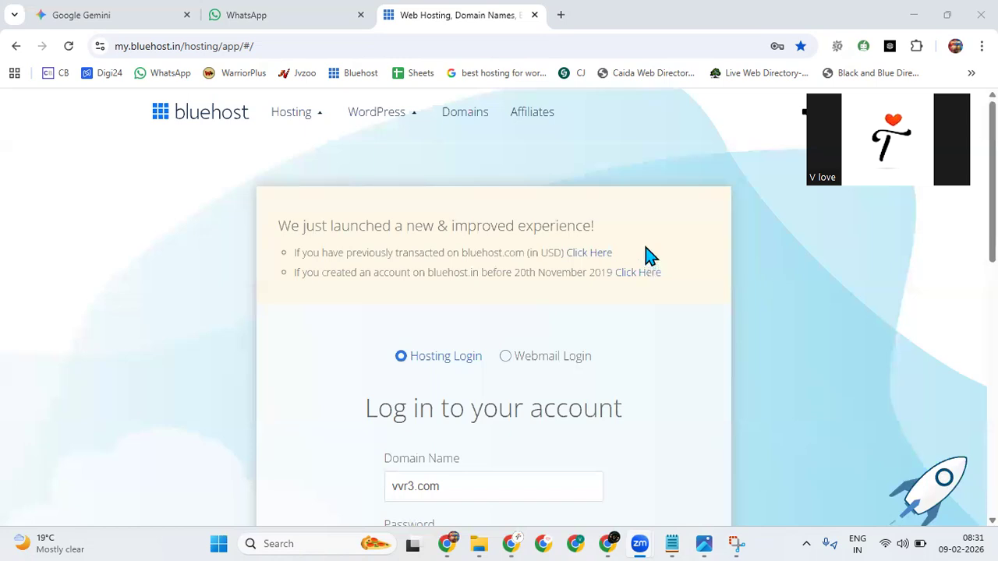
- Log in to the hosting account for vvr3.com with the prefilled credentials
scroll(646, 257, "down", 10)
scroll(645, 250, "up", 5)
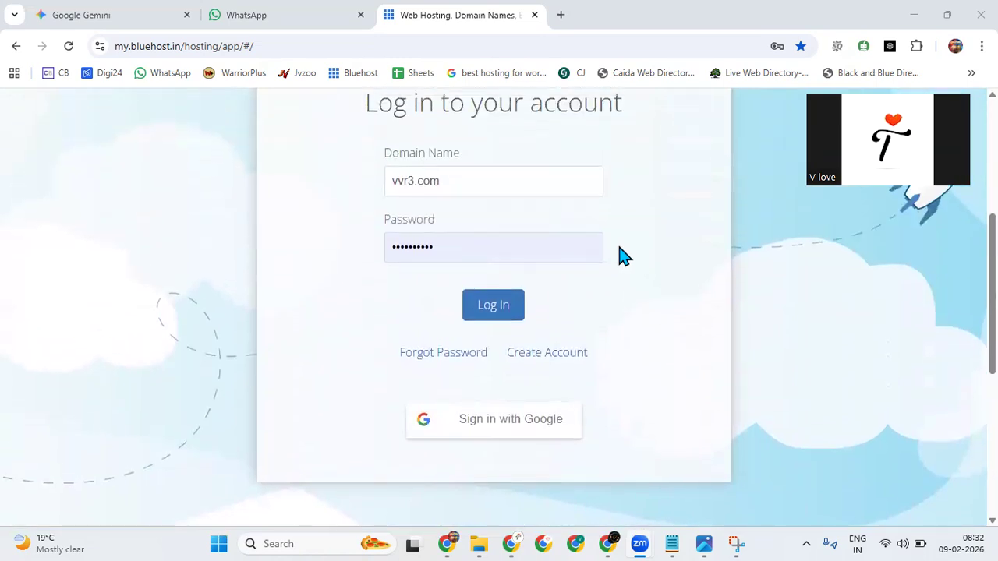
left_click(501, 319)
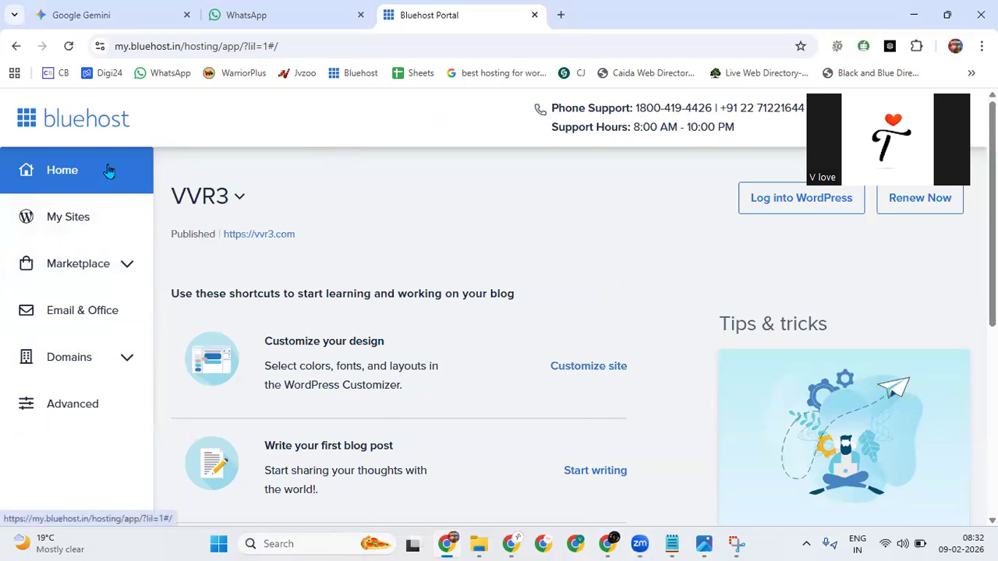
- Open My Sites and look through the existing websites on the account
left_click(82, 218)
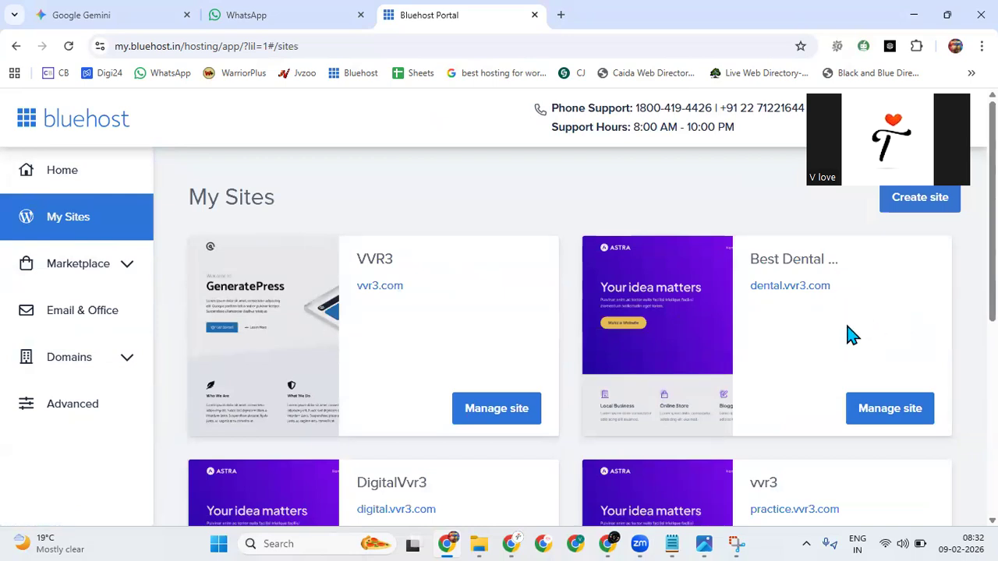
scroll(437, 345, "down", 3)
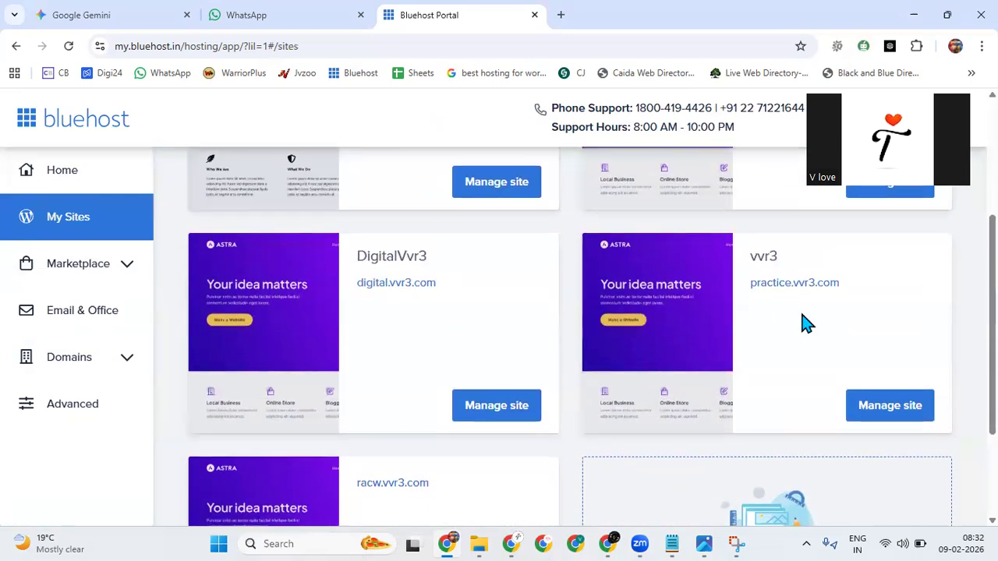
scroll(470, 374, "down", 2)
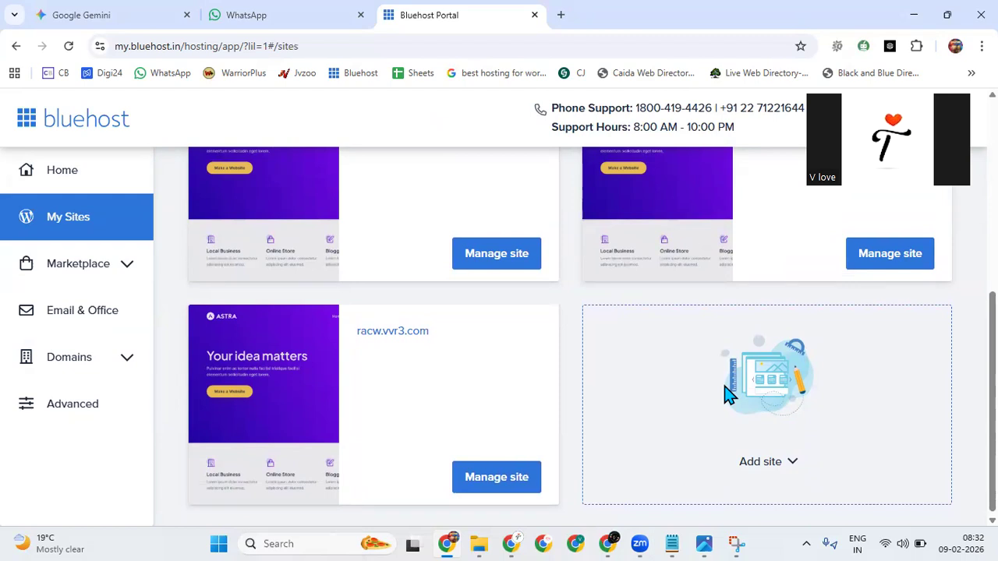
scroll(614, 366, "up", 5)
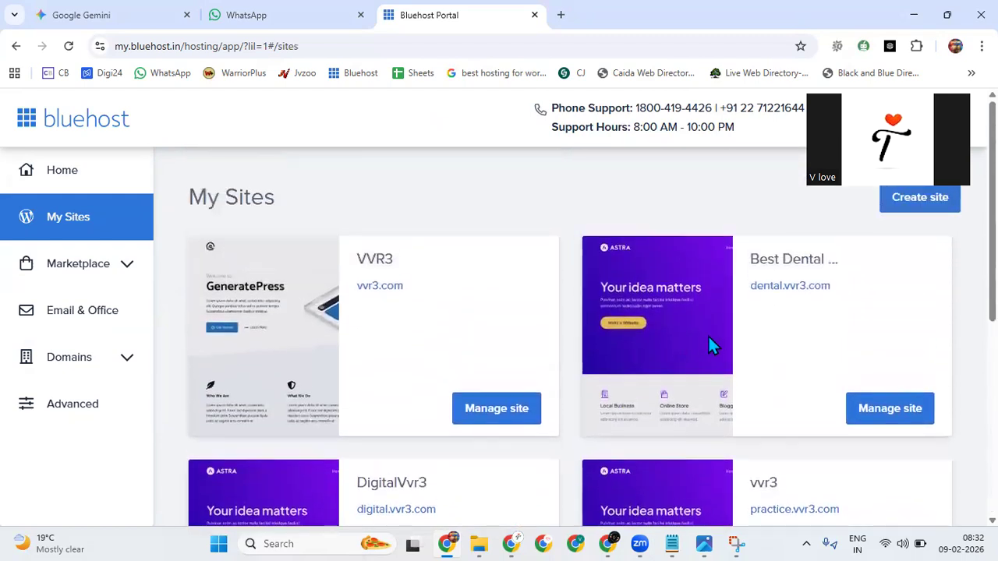
left_click(90, 368)
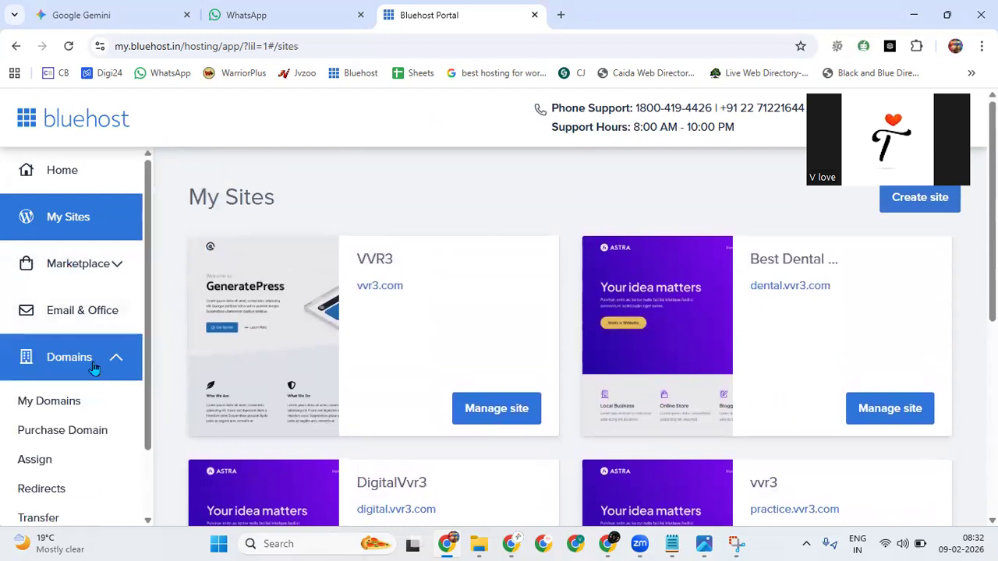
scroll(92, 368, "down", 1)
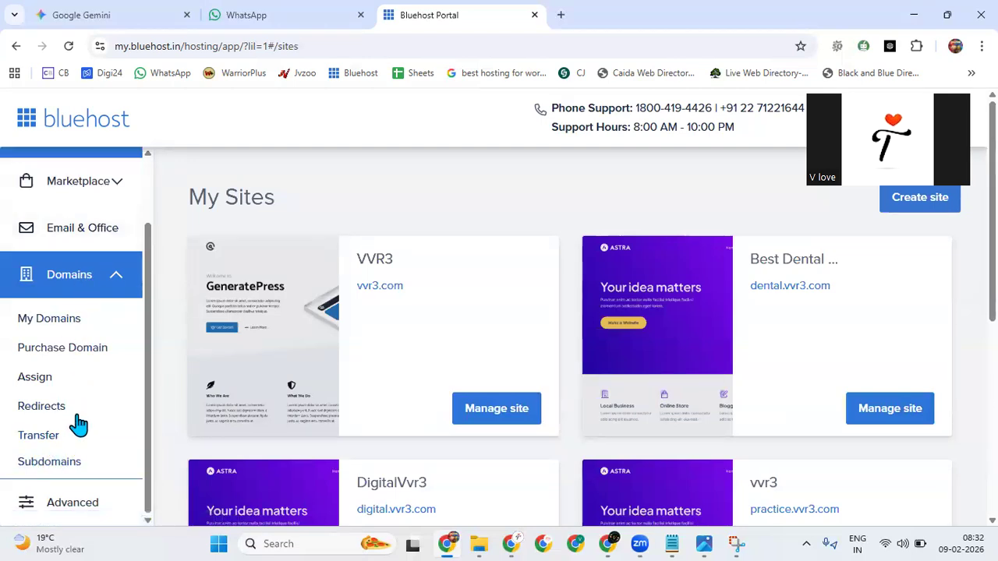
left_click(50, 463)
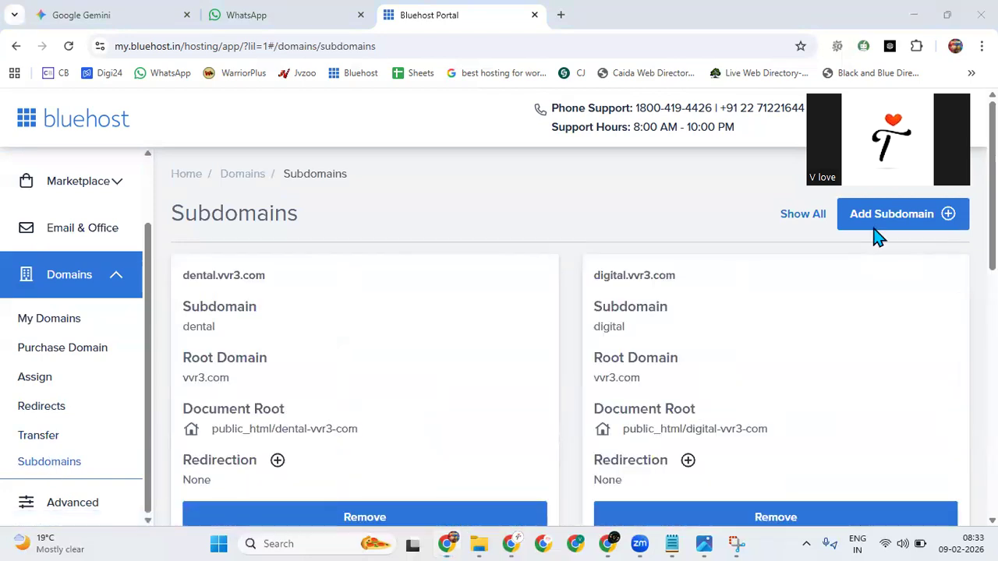
left_click_drag(873, 85, 896, 365)
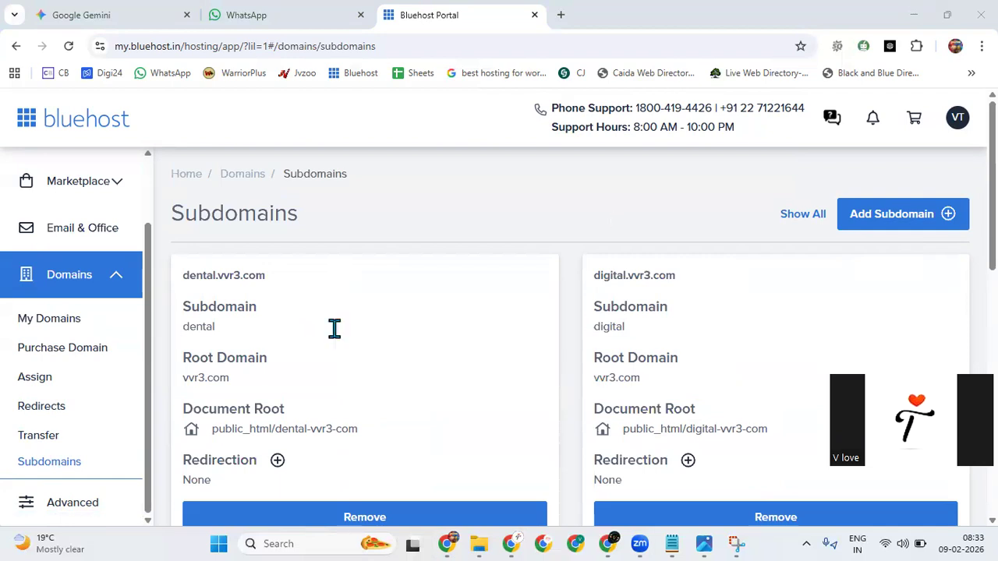
left_click(881, 230)
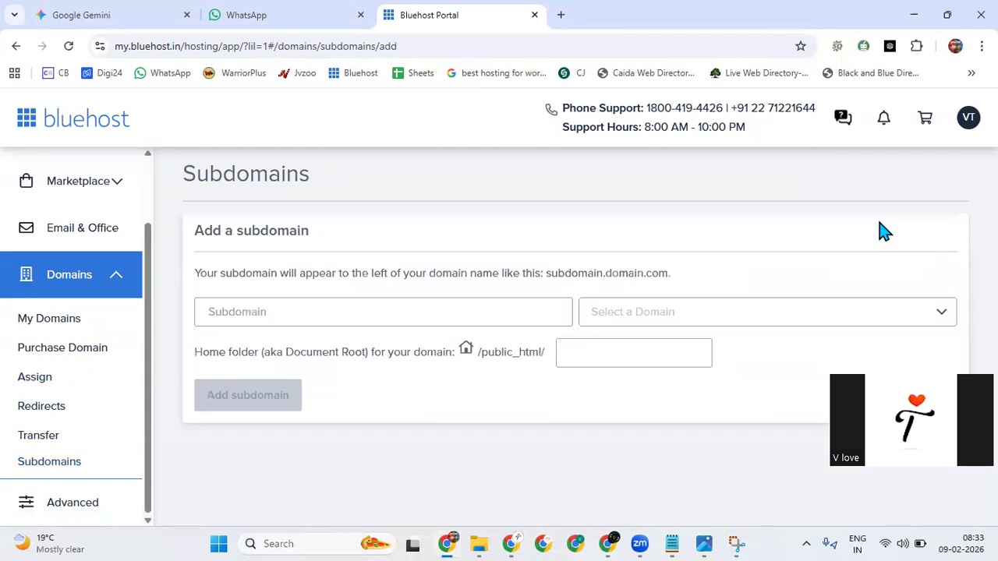
left_click(462, 320)
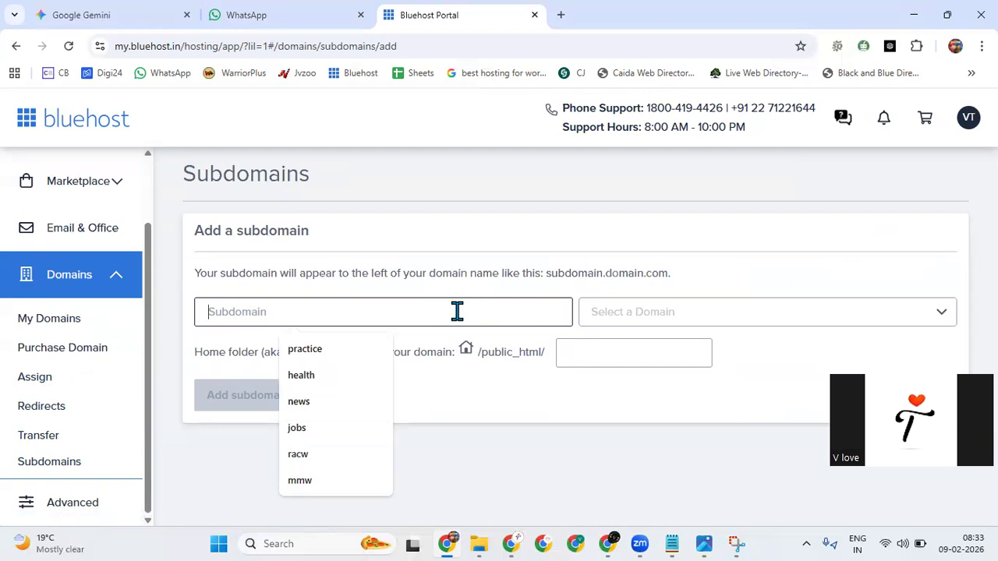
left_click(595, 312)
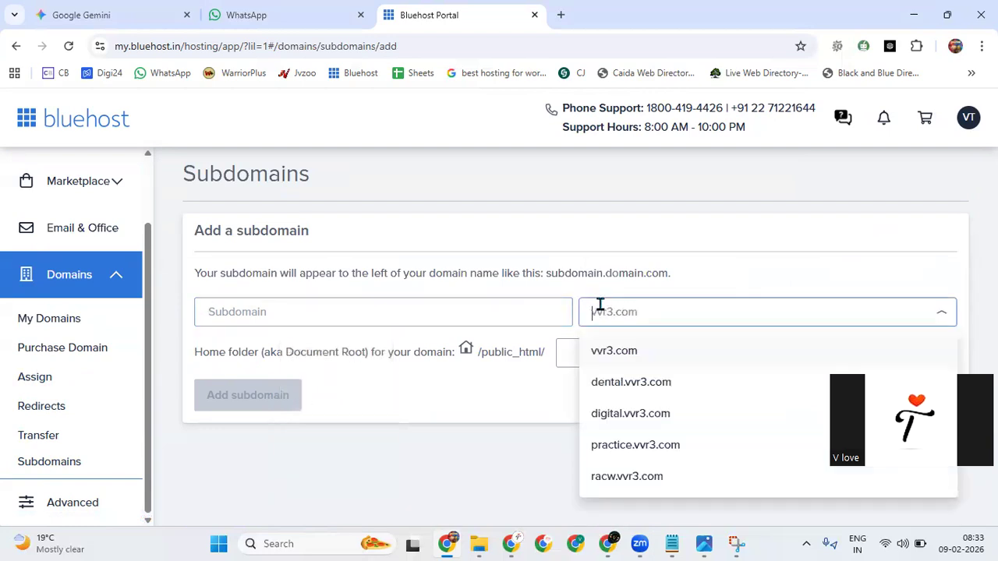
left_click(609, 350)
left_click(464, 311)
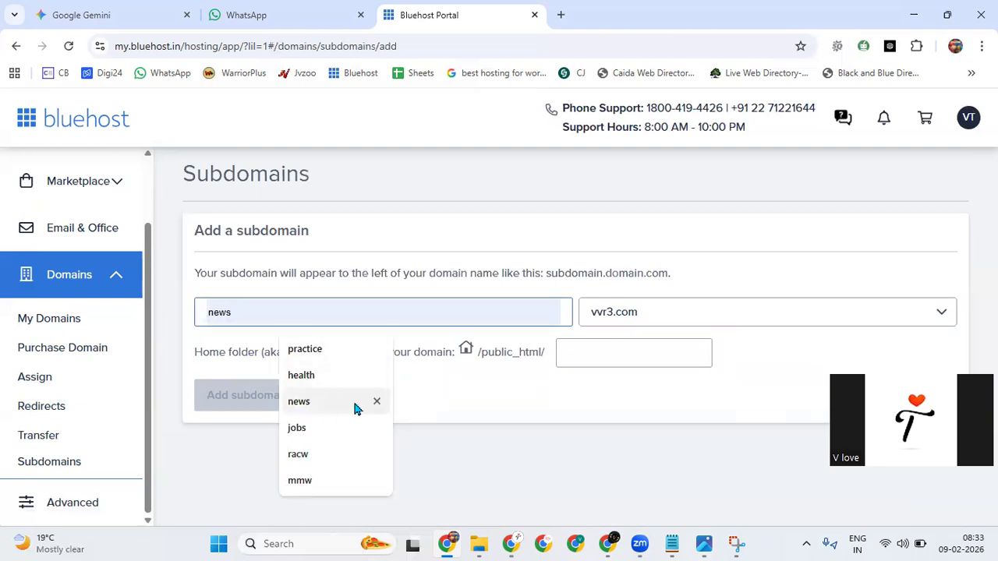
type("travel")
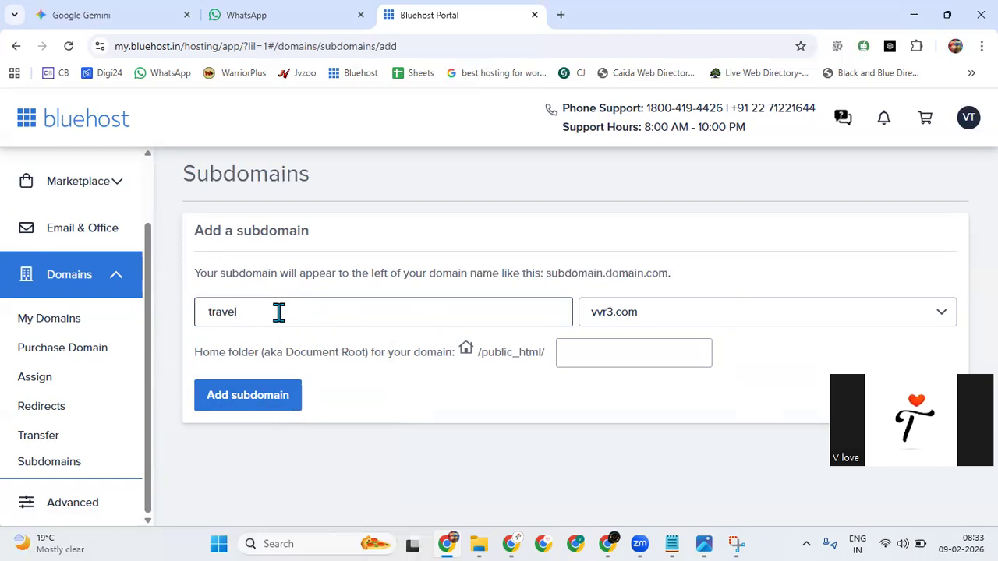
left_click(653, 316)
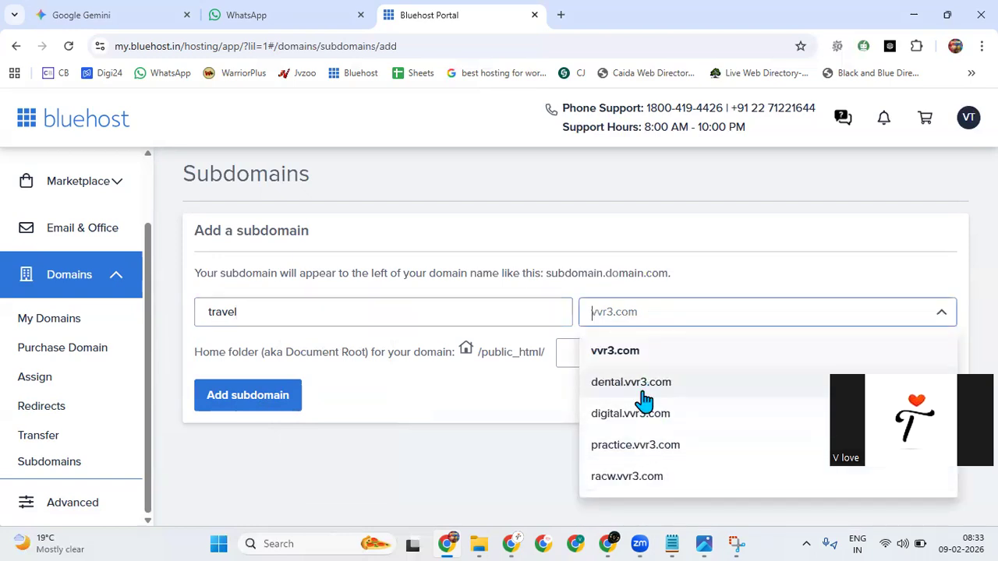
left_click(259, 321)
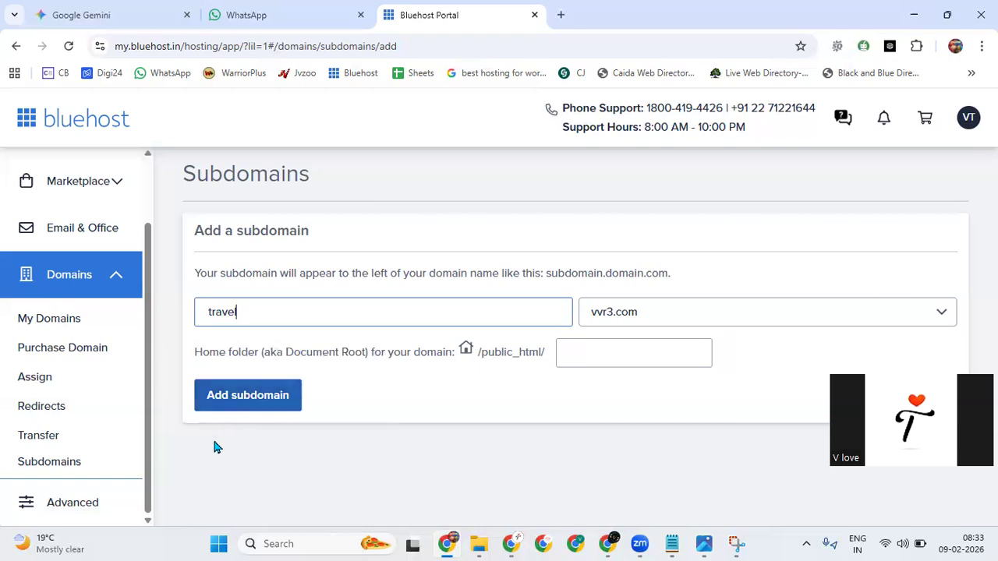
- Open the management page of the dental.vvr3.com site from My Sites and review its overview
scroll(81, 408, "up", 2)
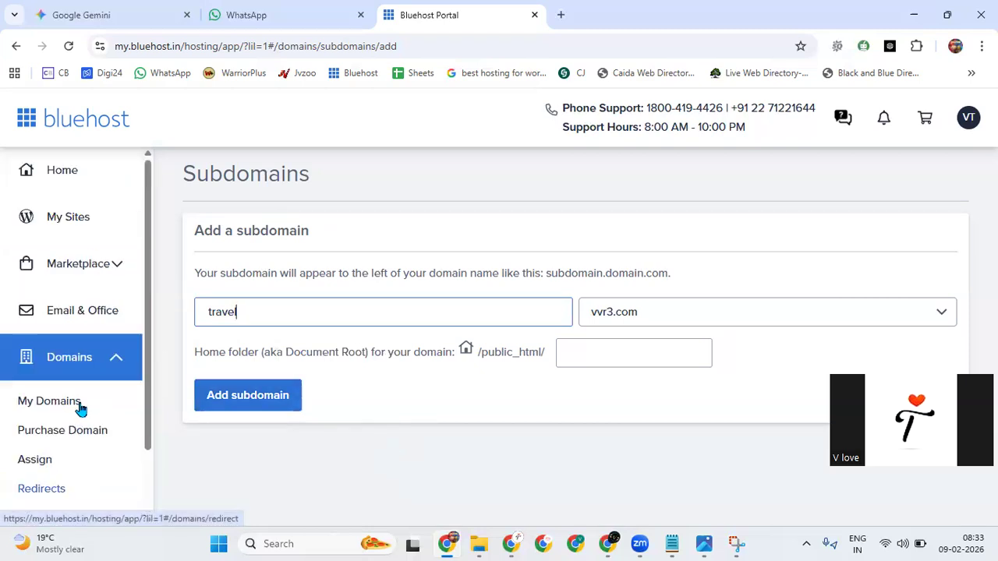
left_click(83, 223)
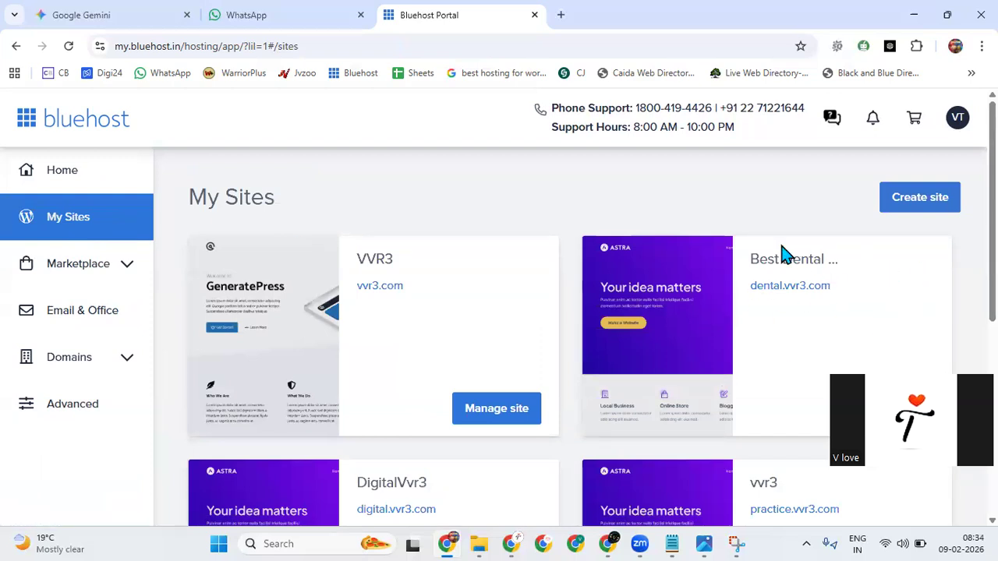
scroll(800, 289, "down", 1)
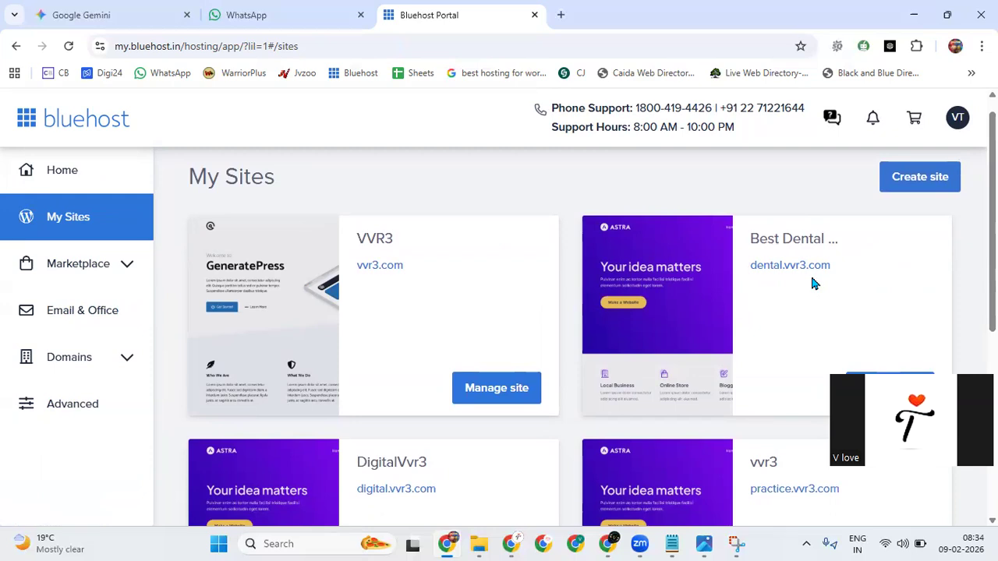
scroll(810, 285, "down", 1)
left_click(886, 305)
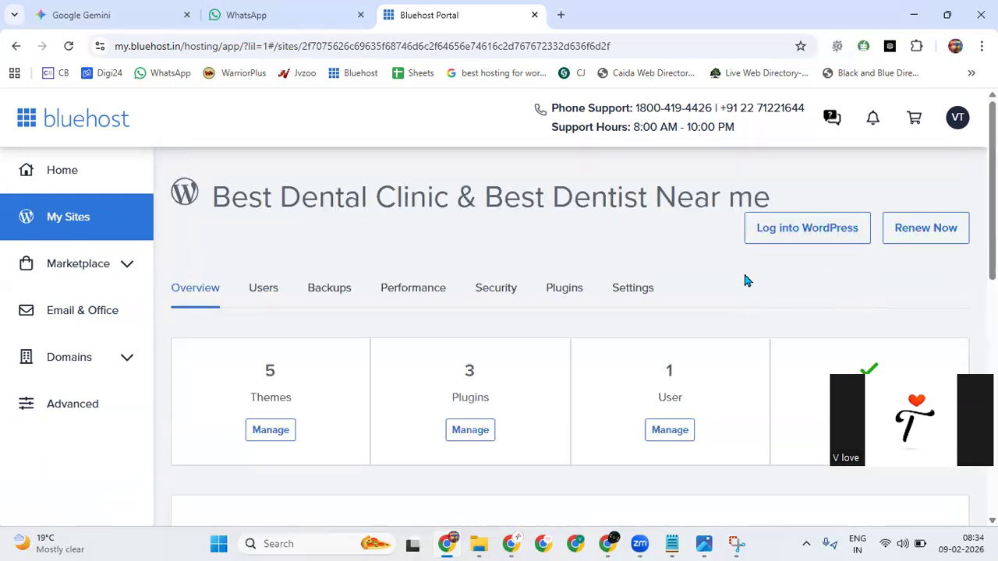
scroll(745, 279, "down", 3)
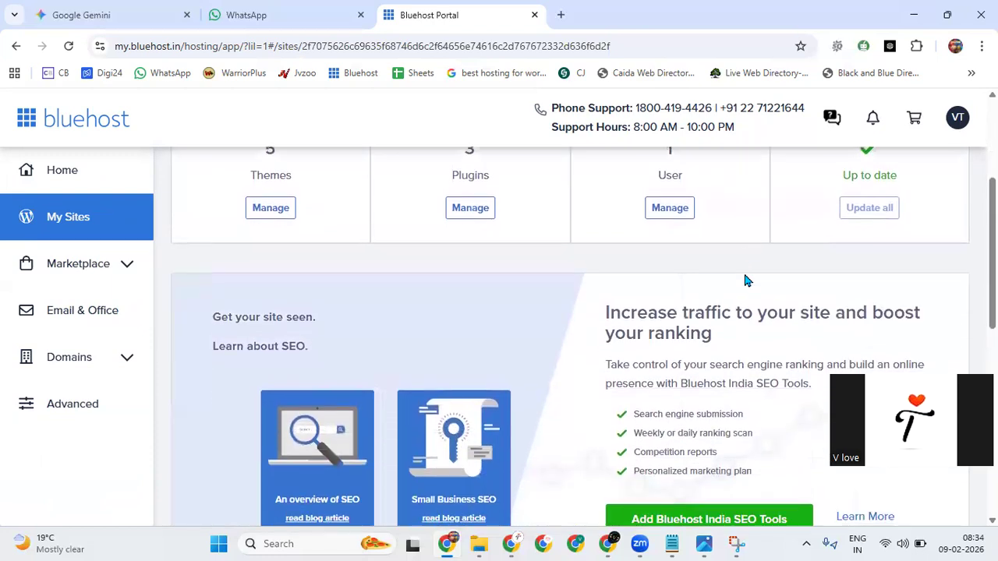
scroll(756, 278, "up", 3)
- Add a subdomain named travel under the vvr3.com domain, leaving the home folder blank
left_click(98, 355)
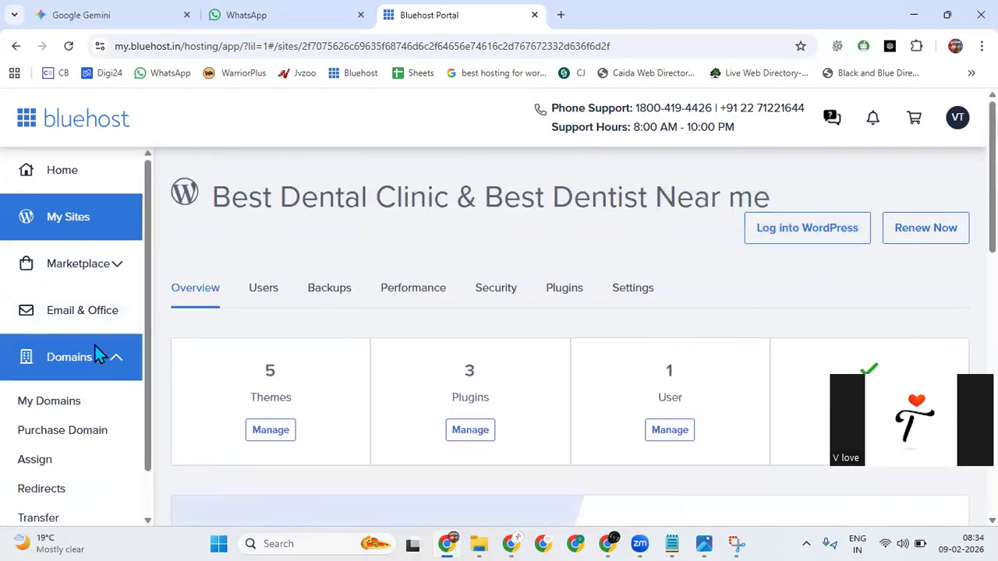
scroll(85, 396, "down", 1)
left_click(78, 462)
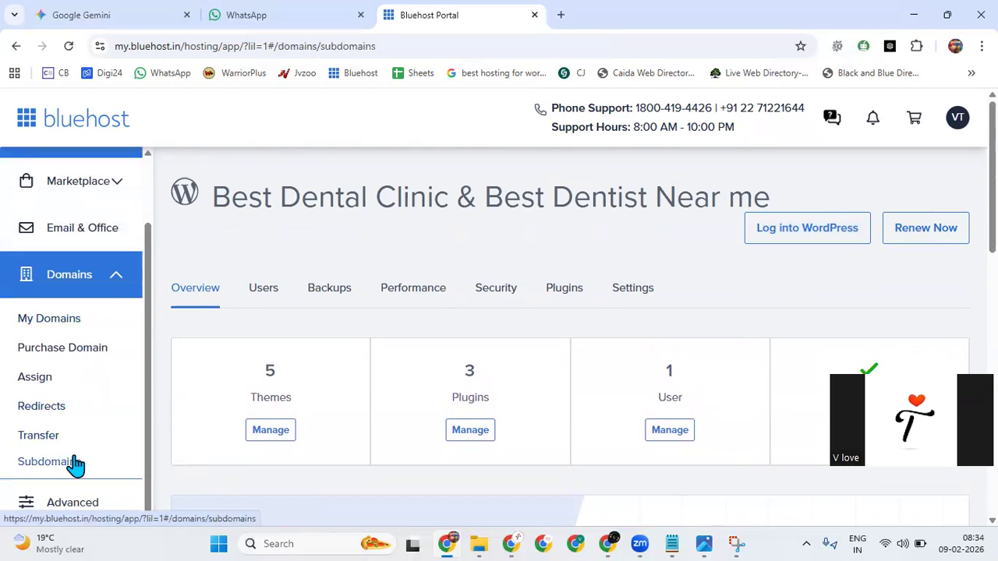
left_click(863, 222)
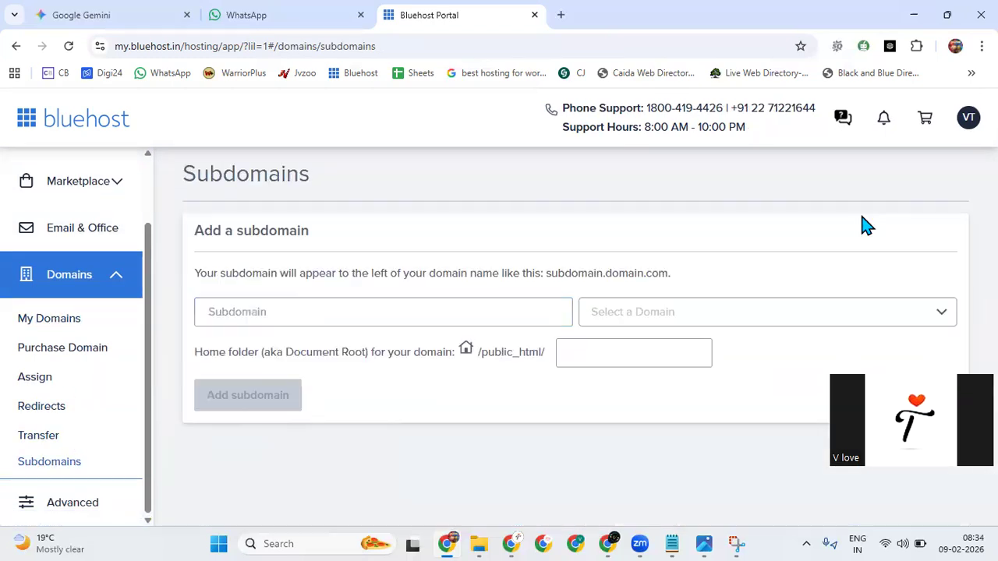
left_click(405, 318)
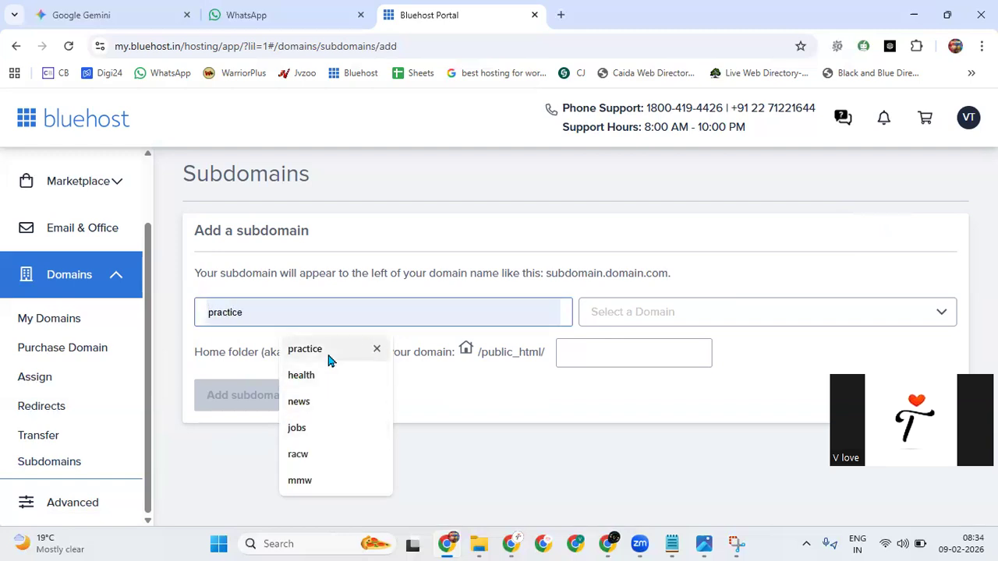
type("travel")
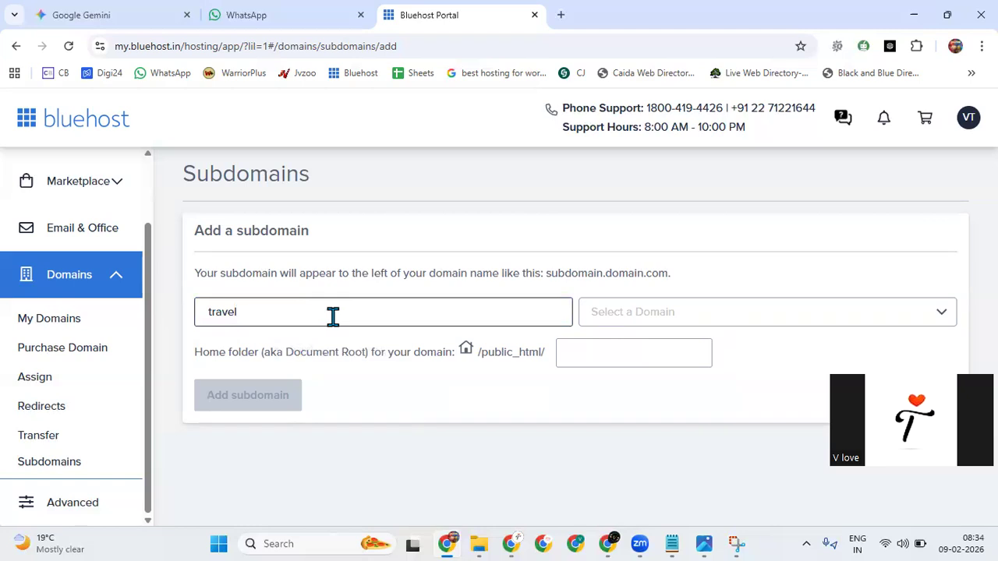
left_click(594, 318)
left_click(614, 352)
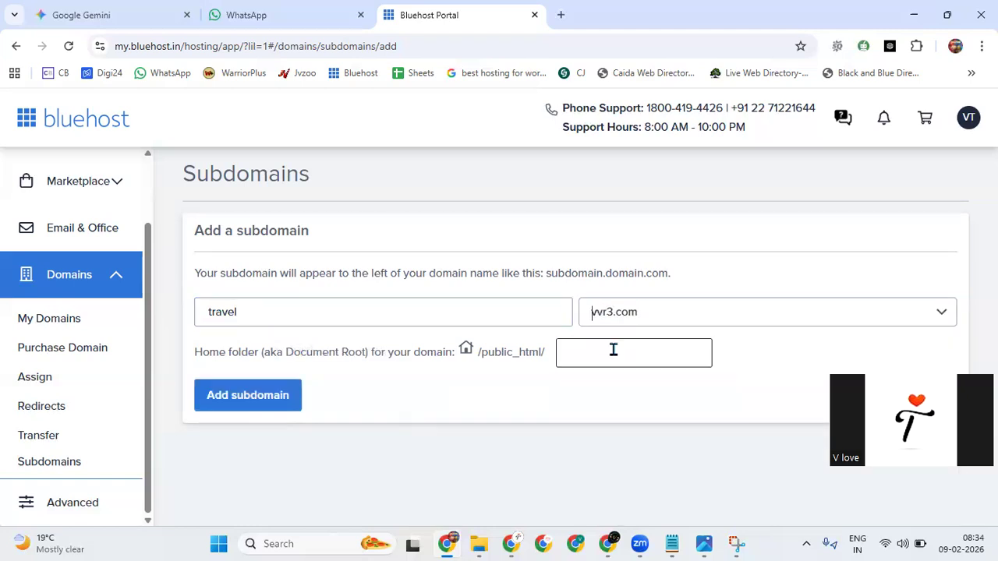
left_click(240, 397)
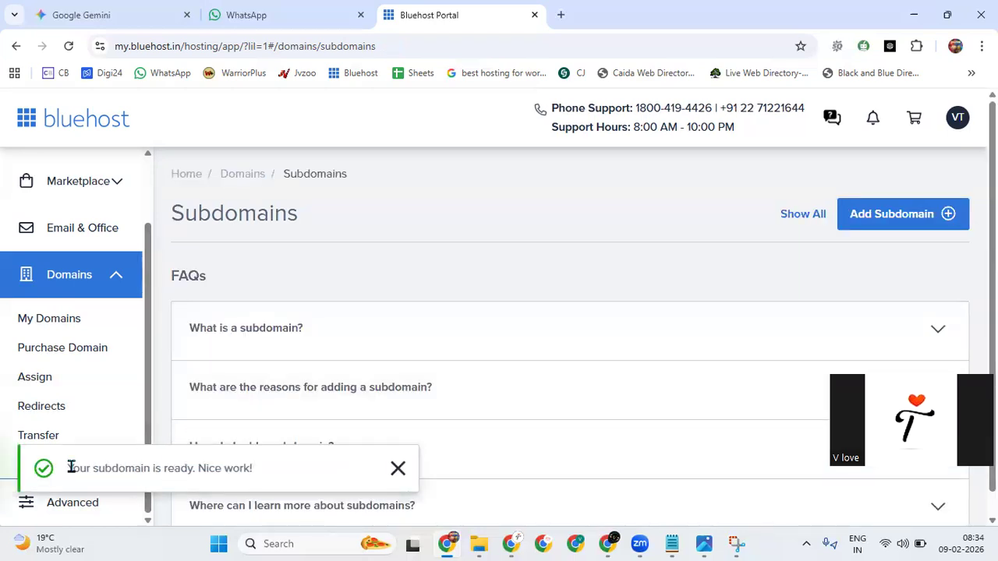
- Return to My Sites, reload the page and start creating a new WordPress site
scroll(98, 243, "up", 1)
scroll(98, 246, "up", 1)
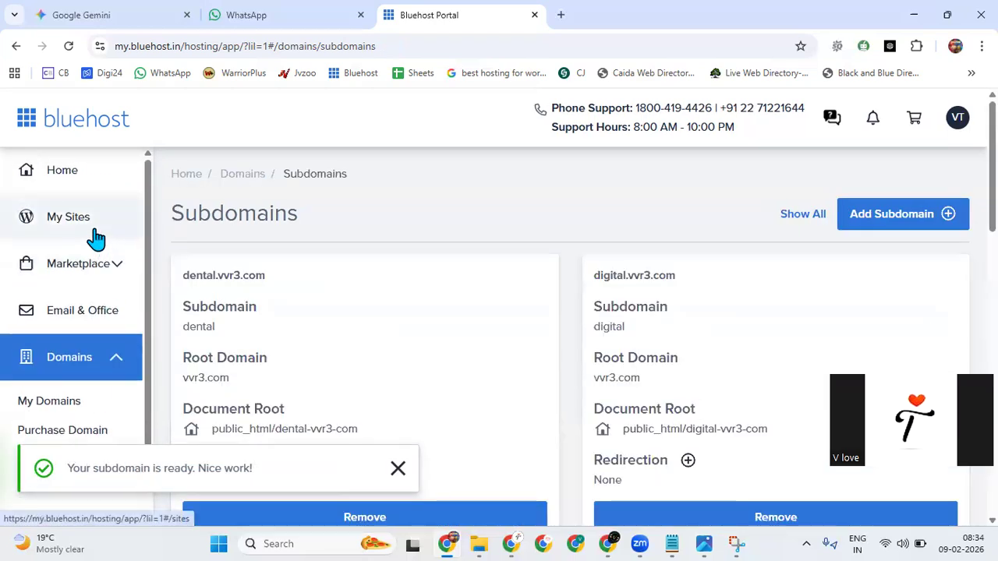
left_click(94, 237)
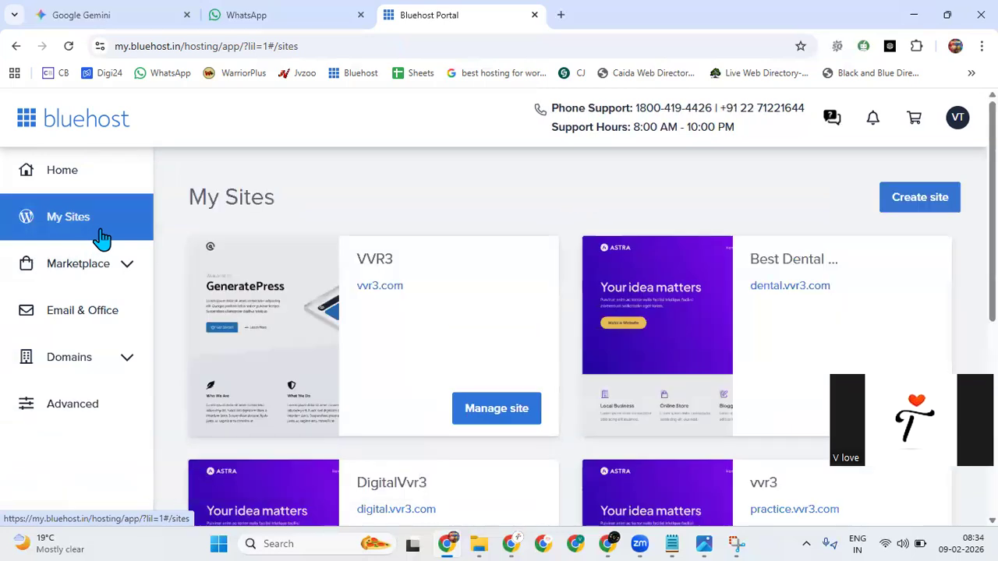
left_click(69, 46)
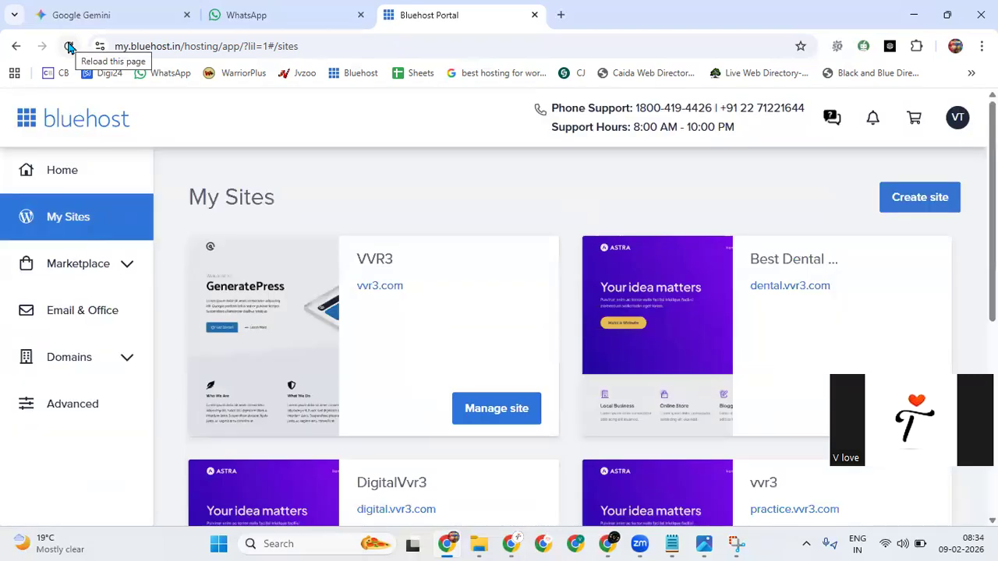
left_click(915, 206)
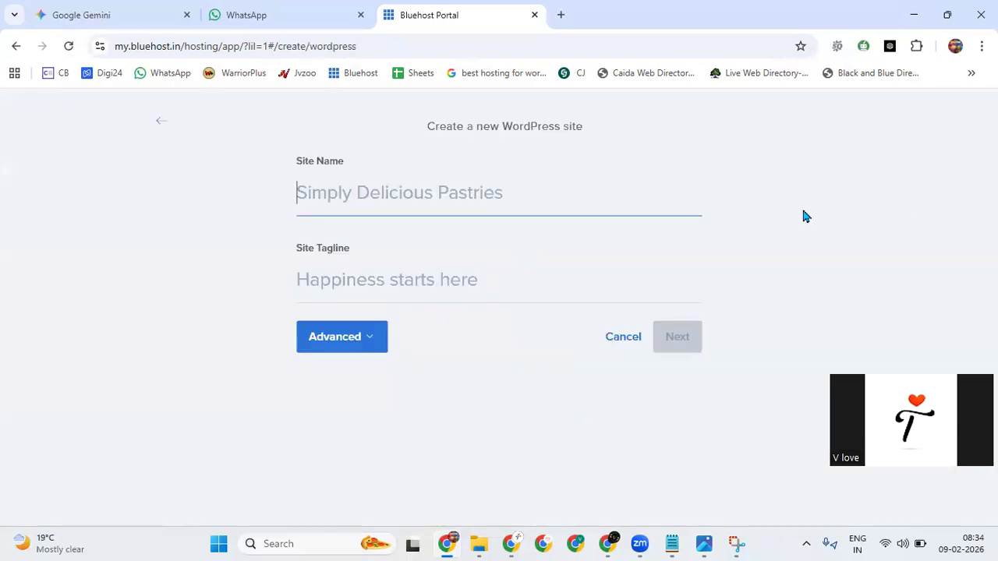
- Name the new WordPress site Travel, leaving the tagline blank
type("tr")
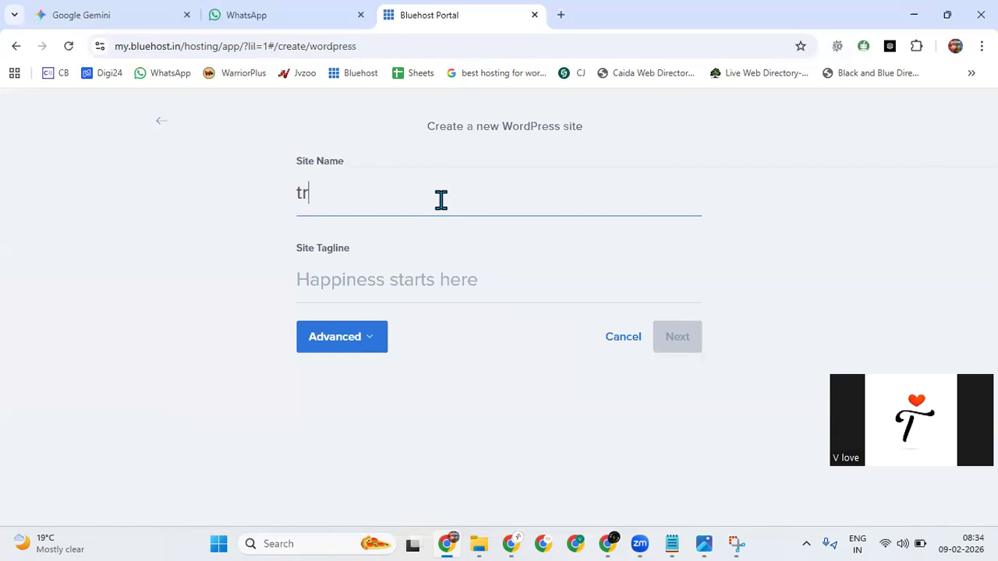
key("BackSpace")
key("BackSpace")
type("Travel")
left_click(415, 269)
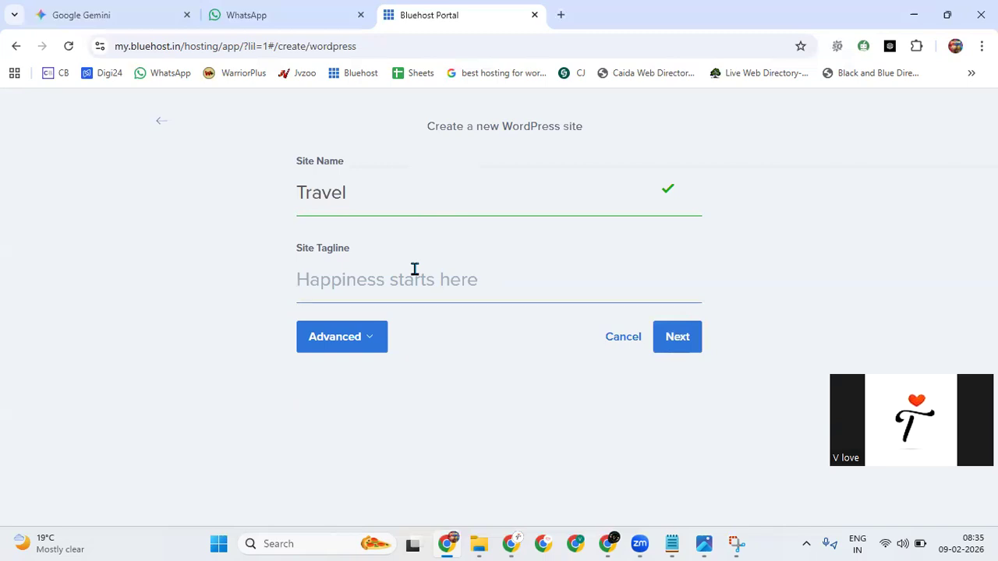
- Expand the advanced site options and enter the WordPress admin username, leaving the email address empty
left_click(367, 339)
scroll(374, 351, "down", 2)
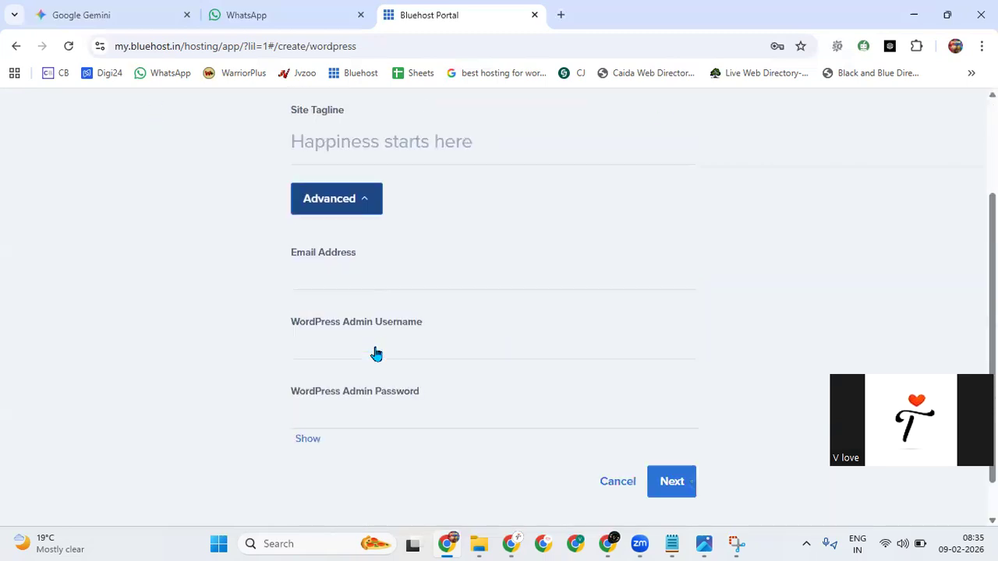
left_click(385, 296)
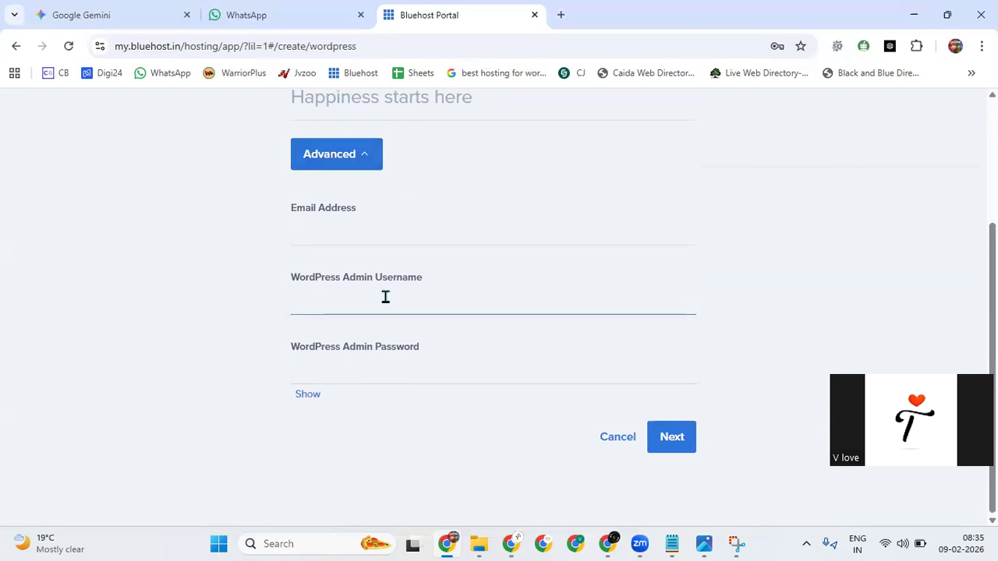
type("ThejaTravel")
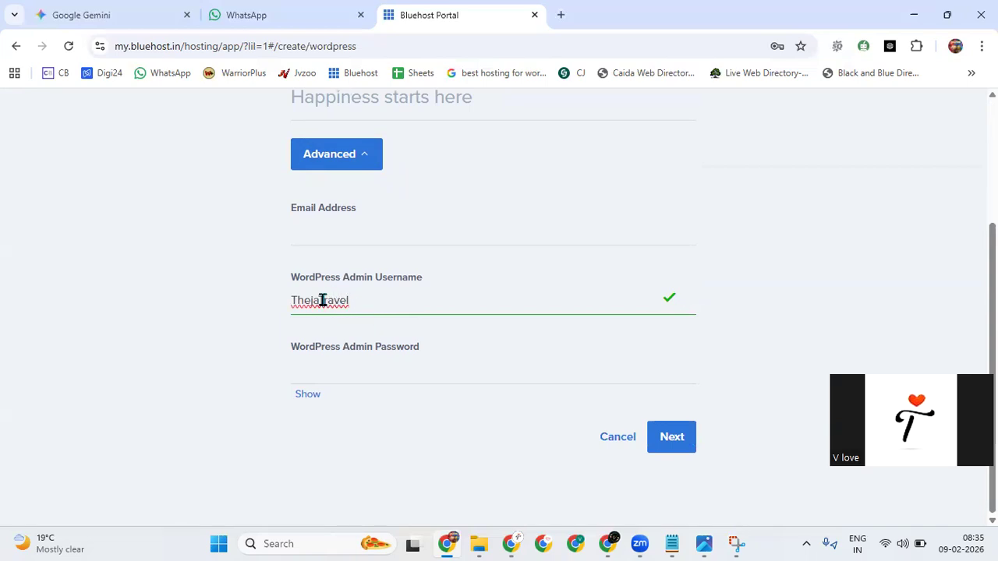
left_click_drag(322, 301, 267, 308)
left_click(317, 303)
double_click(318, 303)
left_click(333, 307)
- Fill in the WordPress admin password from a saved credential, continue to the domain choice and decline saving the password in the browser
left_click(356, 375)
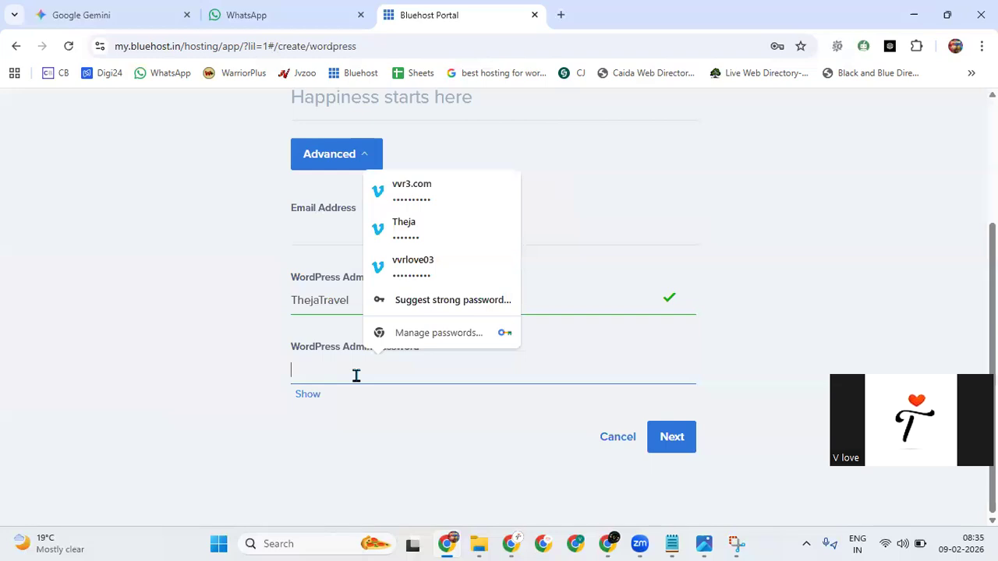
left_click(417, 233)
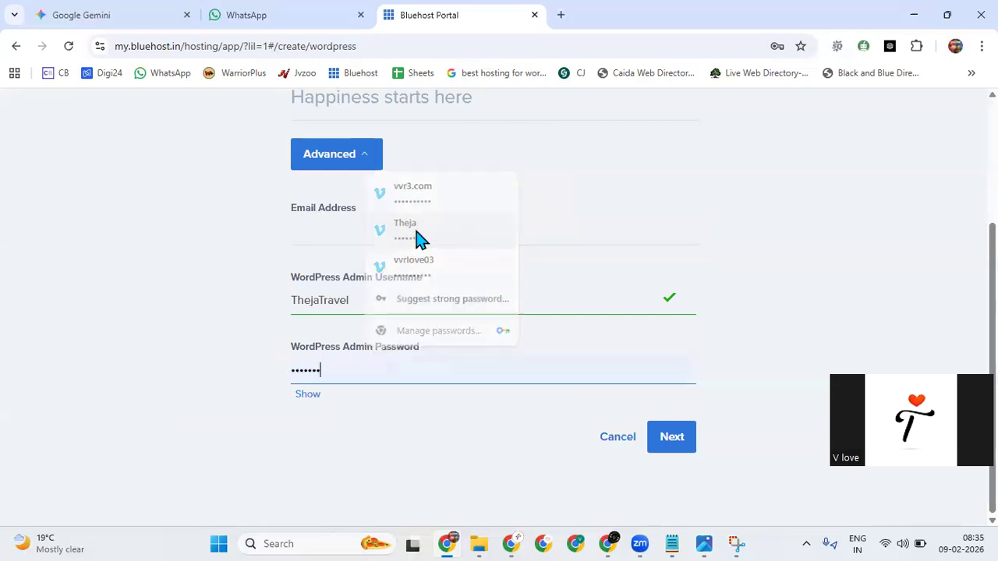
left_click(672, 437)
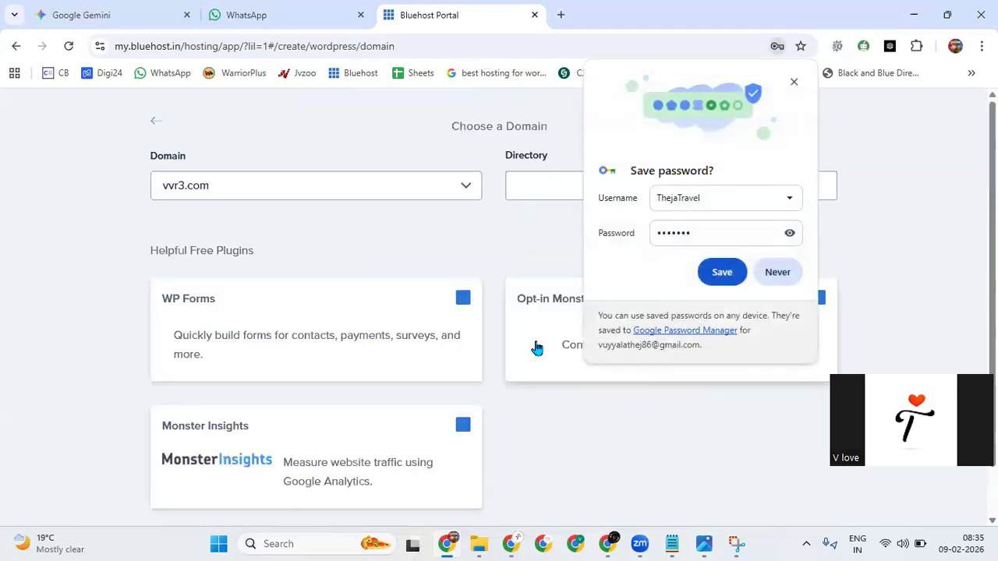
left_click(776, 272)
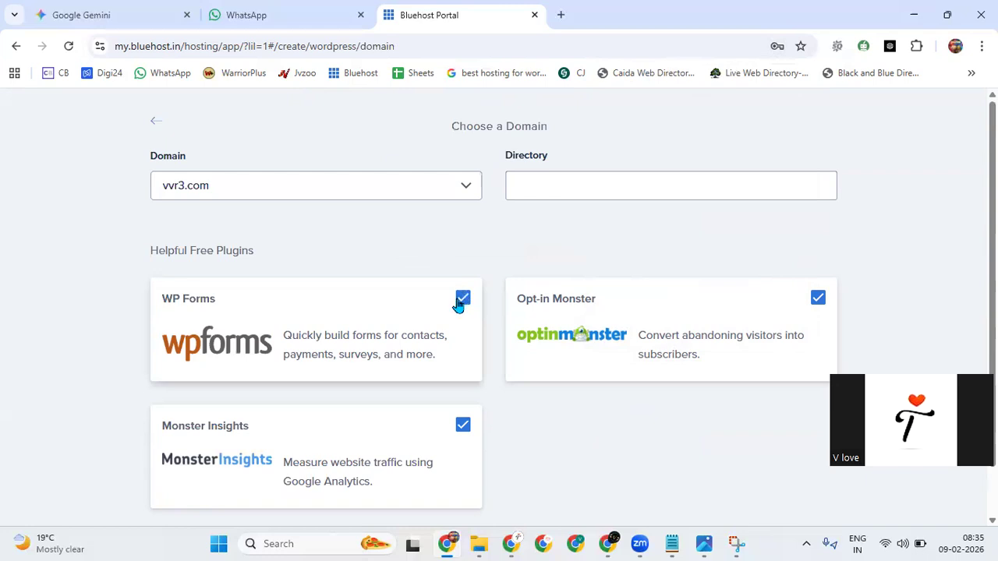
- Deselect the Opt-in Monster, Monster Insights and WP Forms plugins
left_click(816, 299)
scroll(545, 367, "down", 1)
left_click(463, 376)
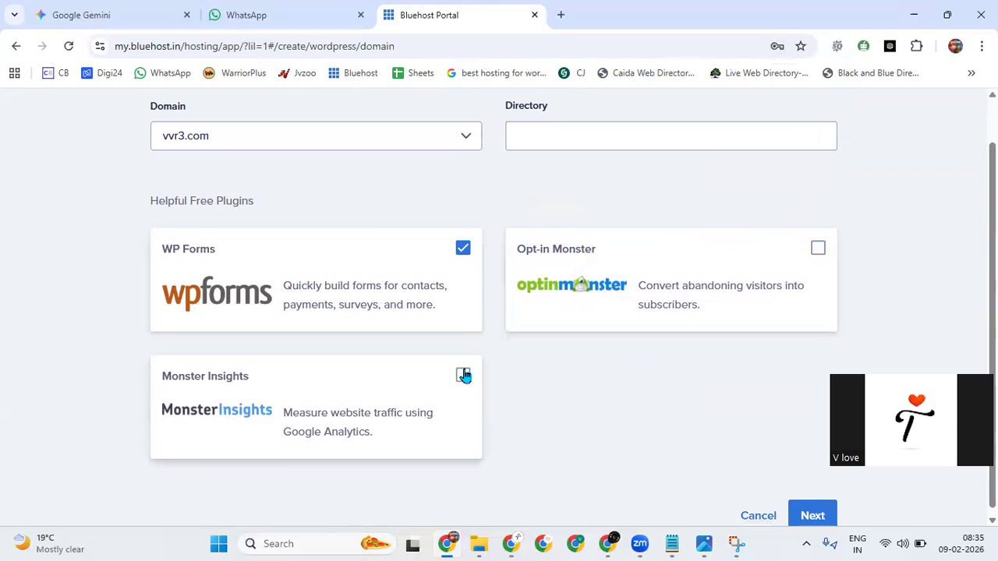
left_click(463, 248)
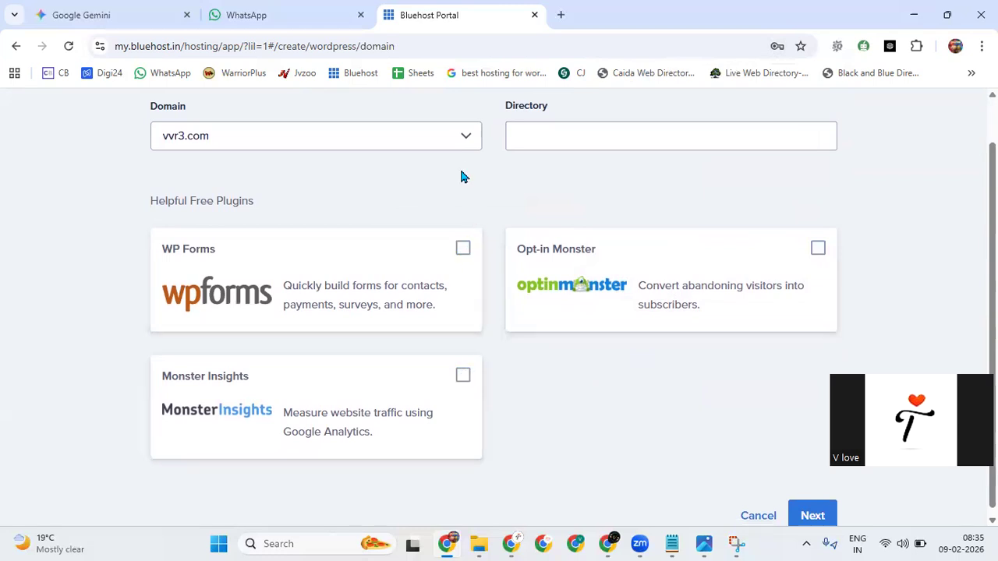
- Choose travel.vvr3.com as the site's domain with no directory and start the WordPress installation
left_click(452, 142)
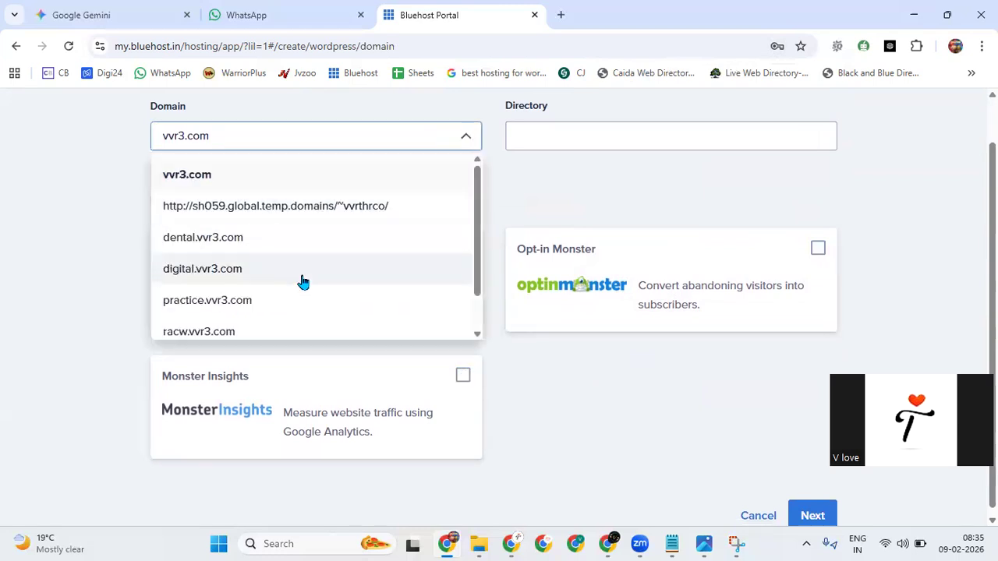
scroll(302, 281, "down", 1)
left_click(265, 315)
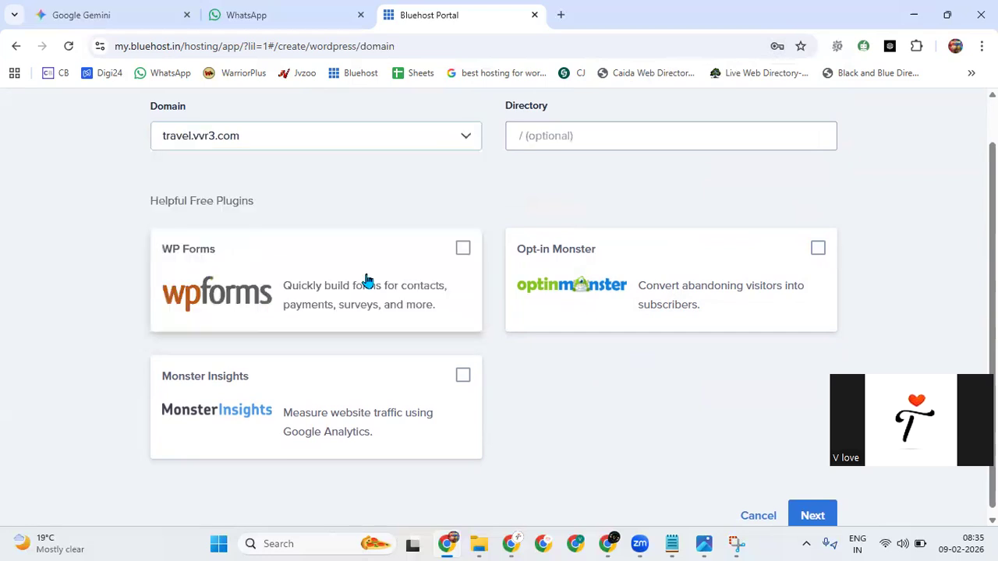
scroll(736, 371, "down", 1)
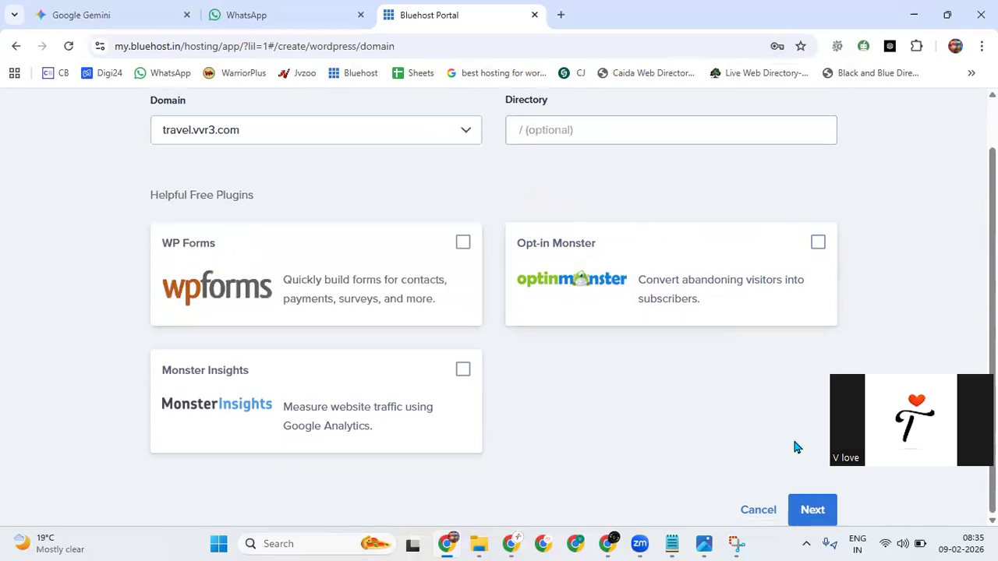
left_click(812, 510)
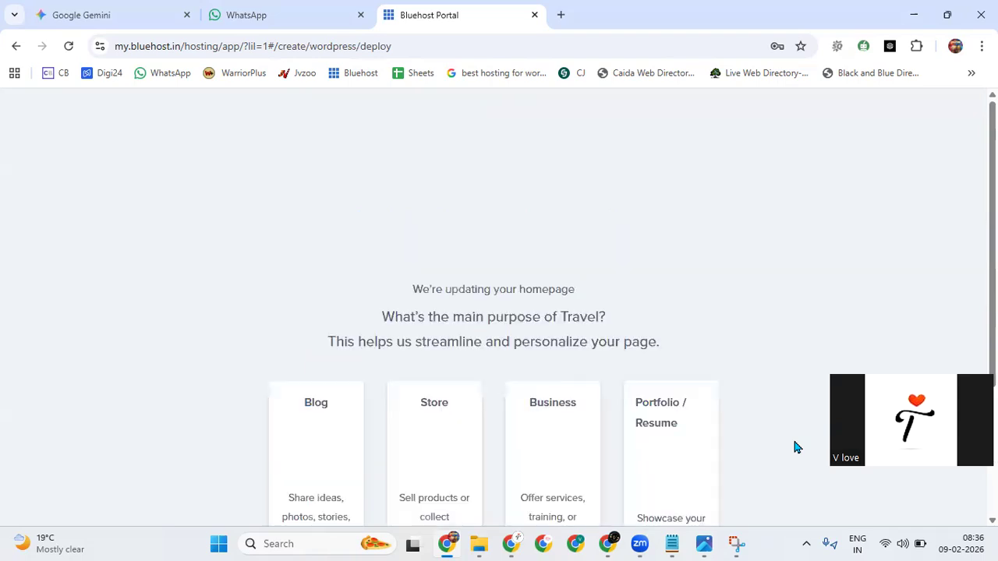
- Skip the question about the site's main purpose and open the new site's WordPress login in a new tab
scroll(686, 350, "down", 3)
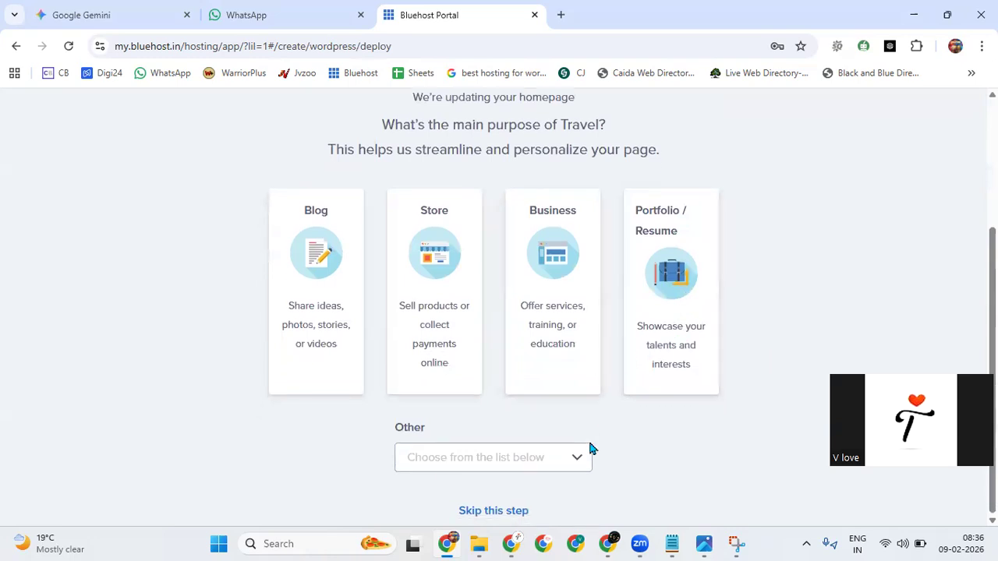
left_click(514, 513)
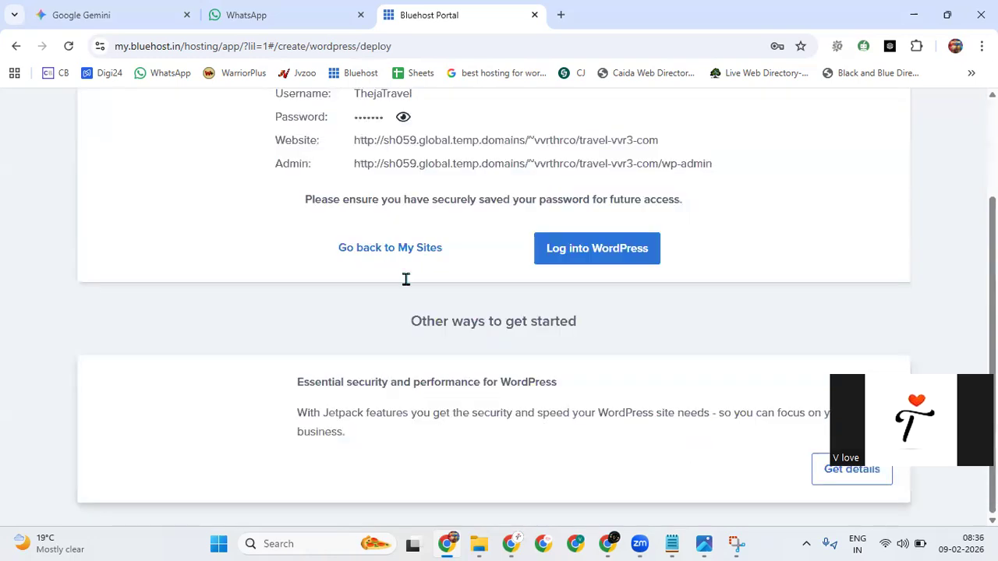
scroll(437, 414, "up", 2)
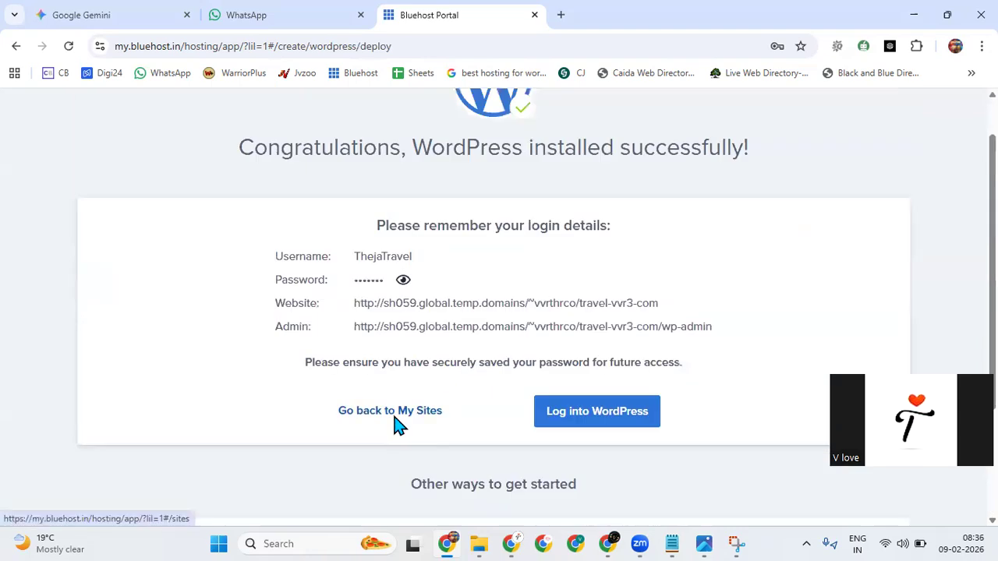
right_click(396, 419)
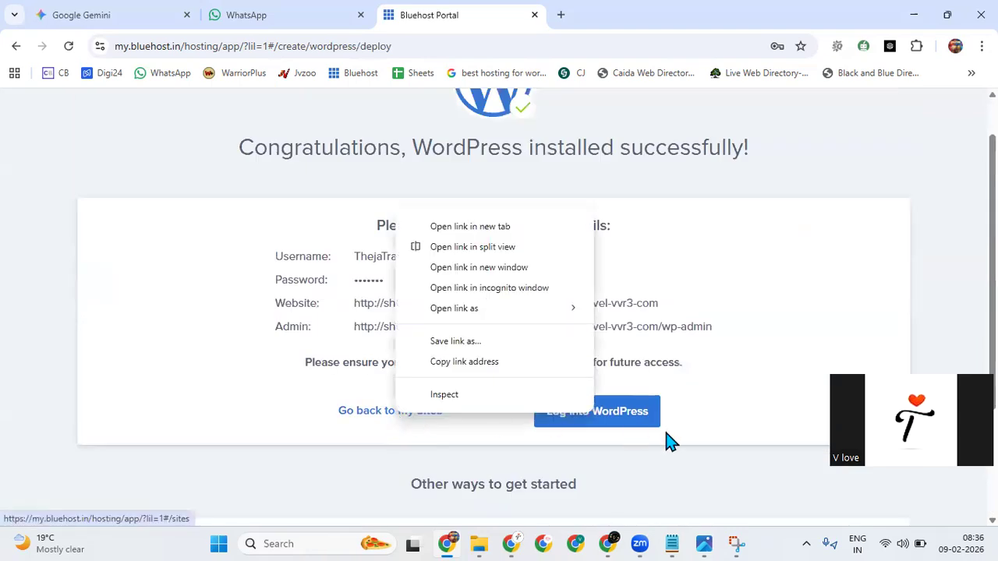
right_click(637, 421)
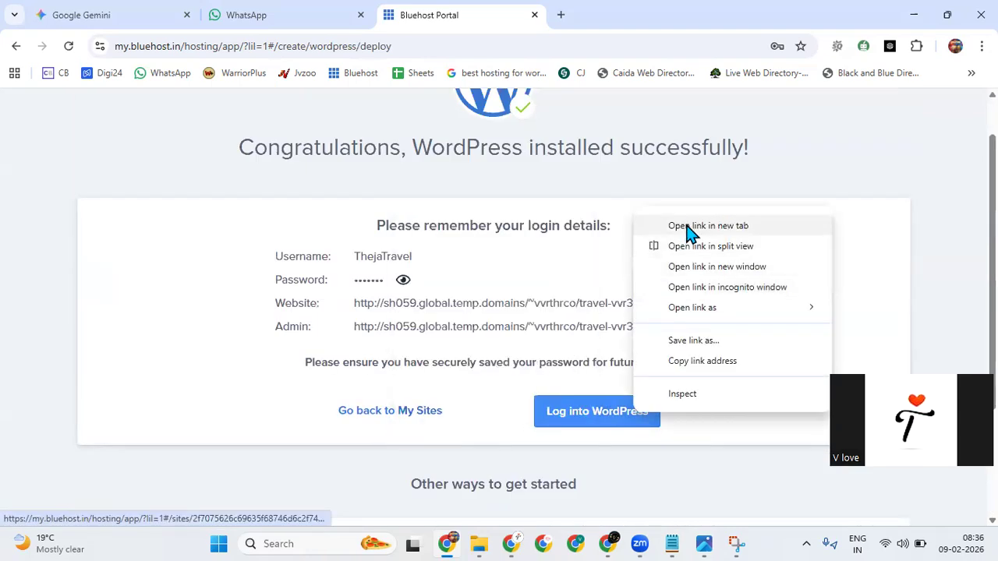
left_click(688, 229)
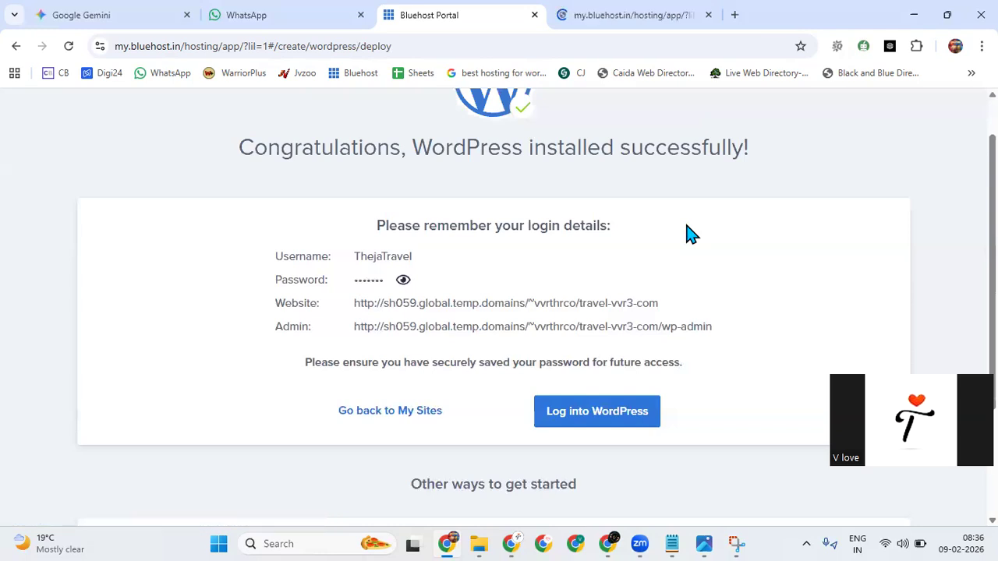
- Return to My Sites, check on the WordPress login tab and reload the list of sites
left_click(390, 418)
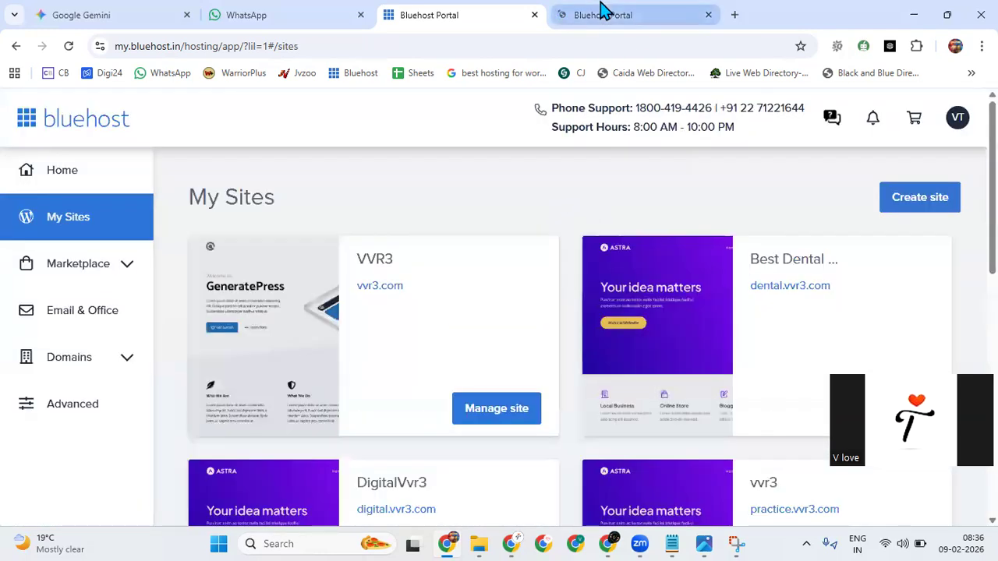
left_click(601, 13)
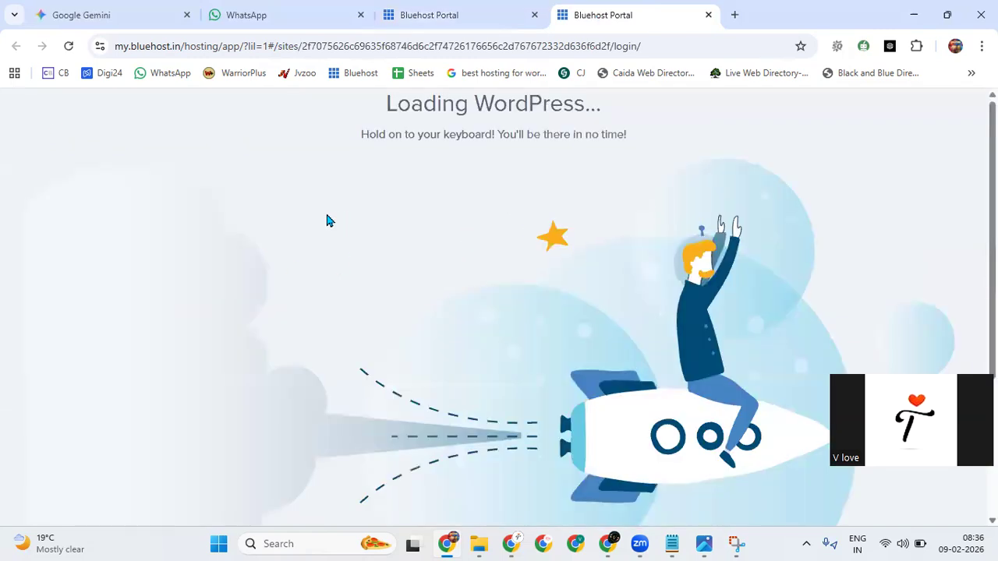
left_click(432, 15)
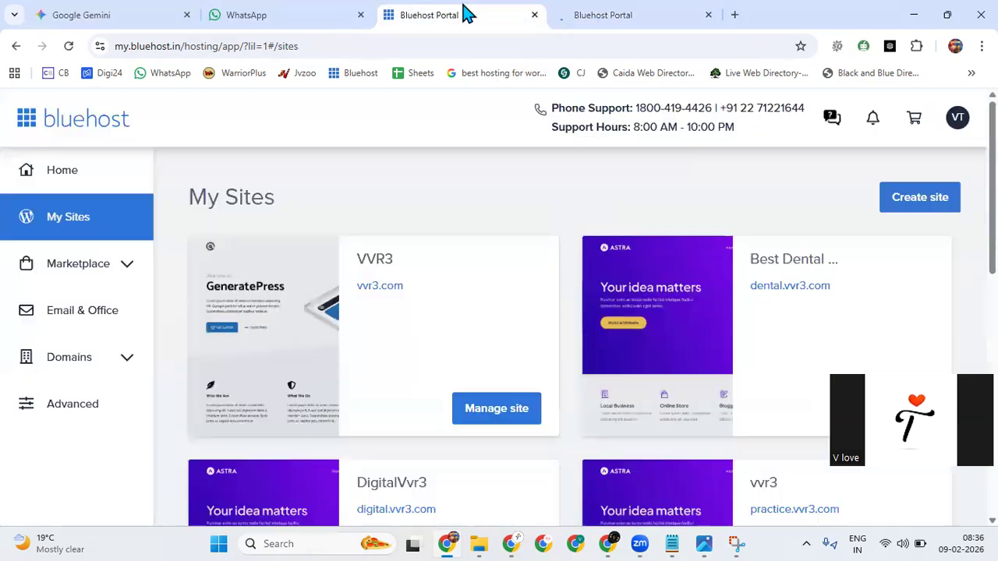
left_click(68, 46)
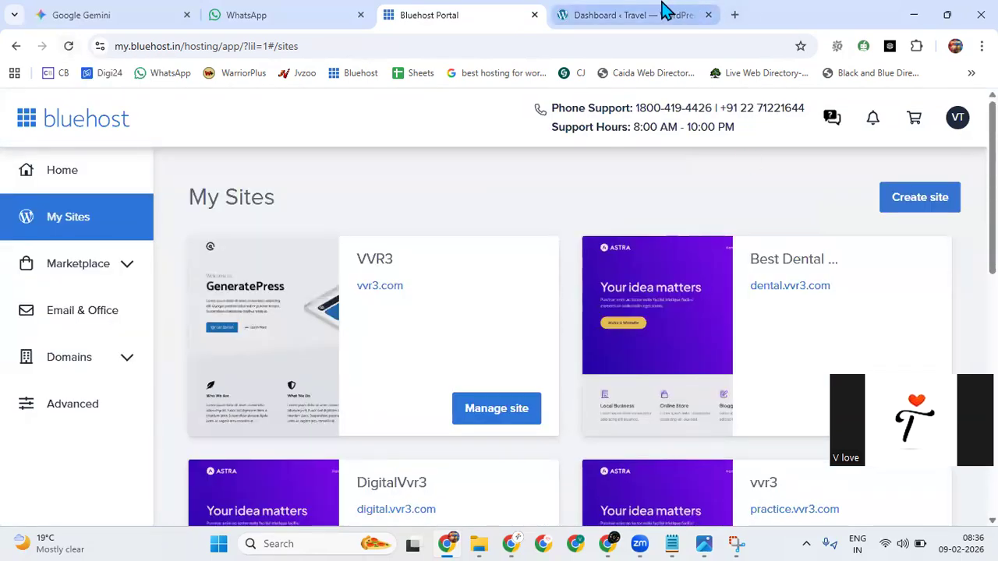
- Switch to the Travel site's WordPress dashboard, inspect its web address and reload it to check the connection security
left_click(661, 13)
left_click(69, 46)
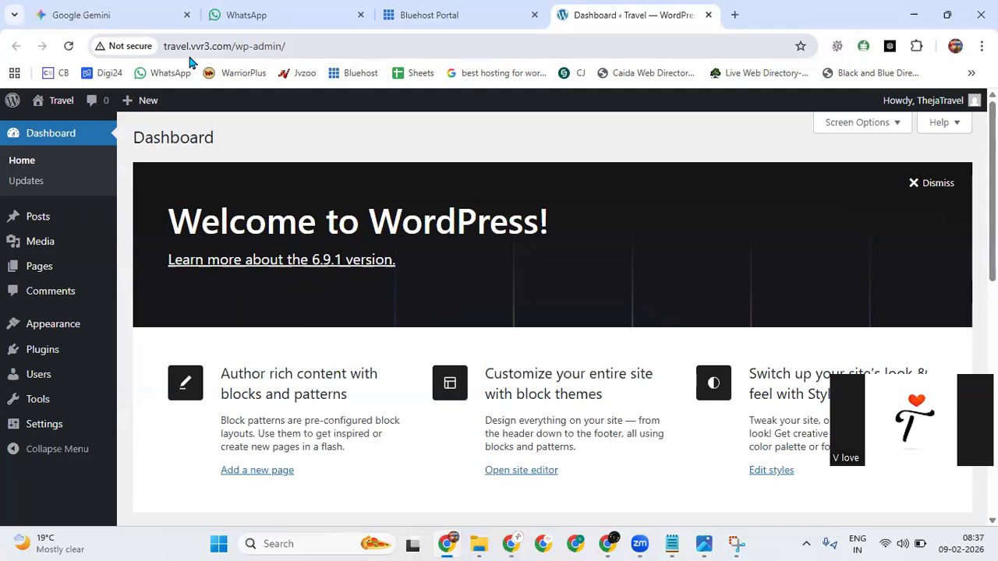
left_click(69, 48)
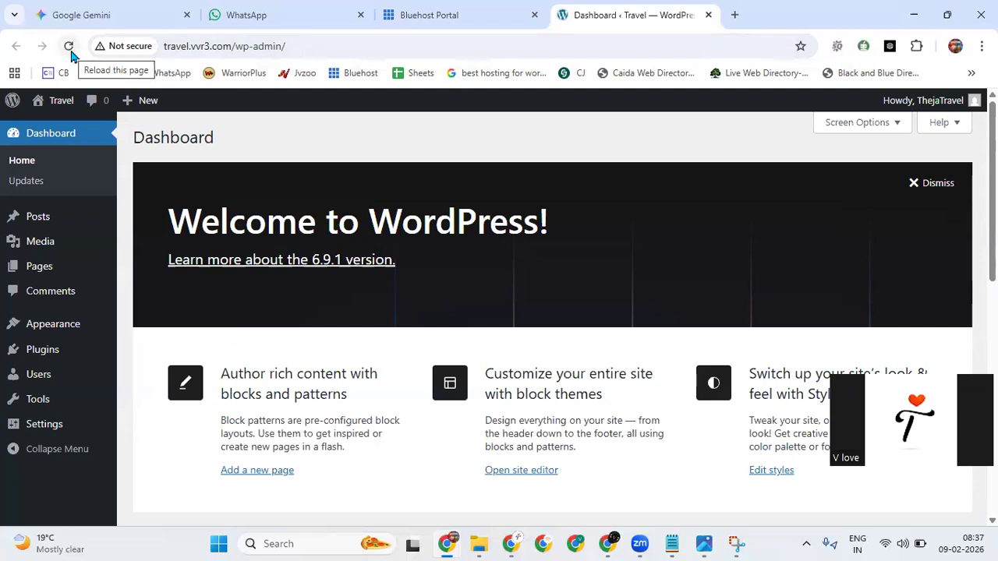
left_click(168, 46)
left_click(258, 43)
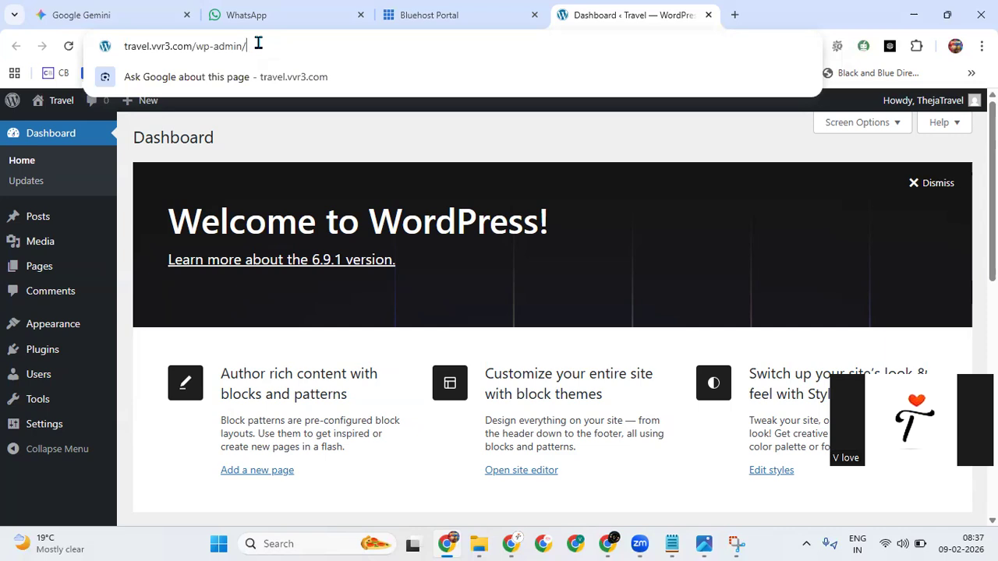
left_click(69, 46)
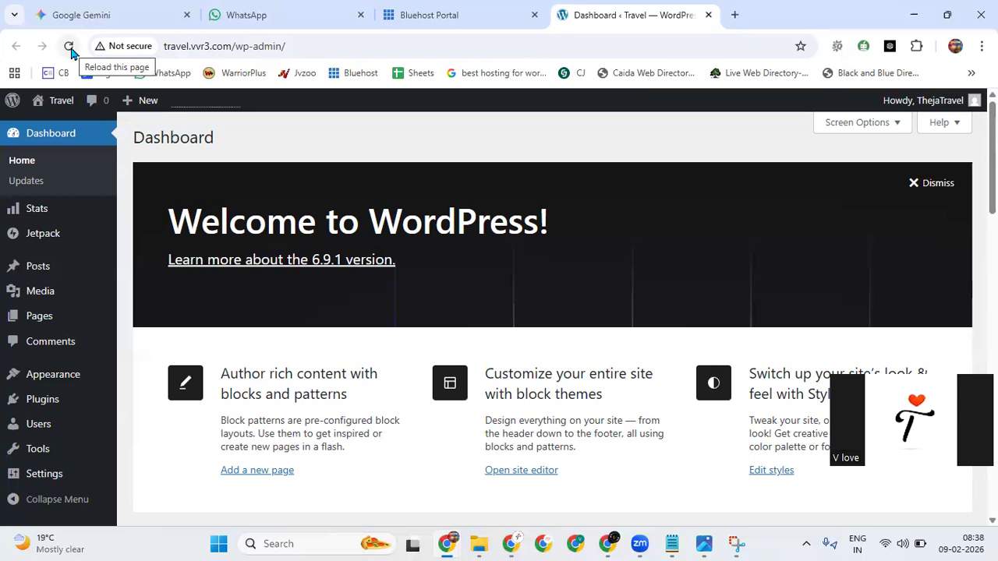
left_click(64, 47)
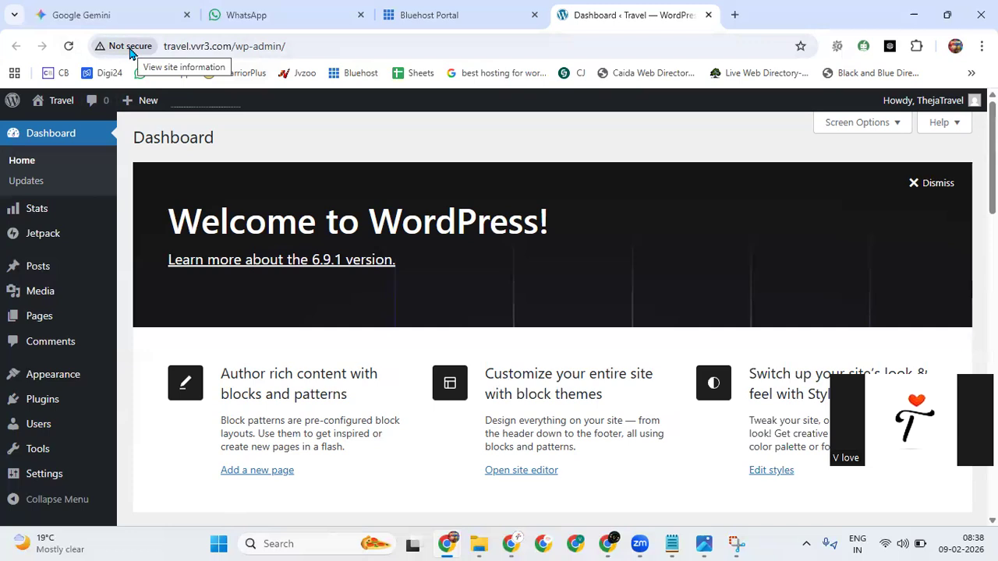
- Look through the Travel site's pages, installed plugins and themes
left_click(39, 274)
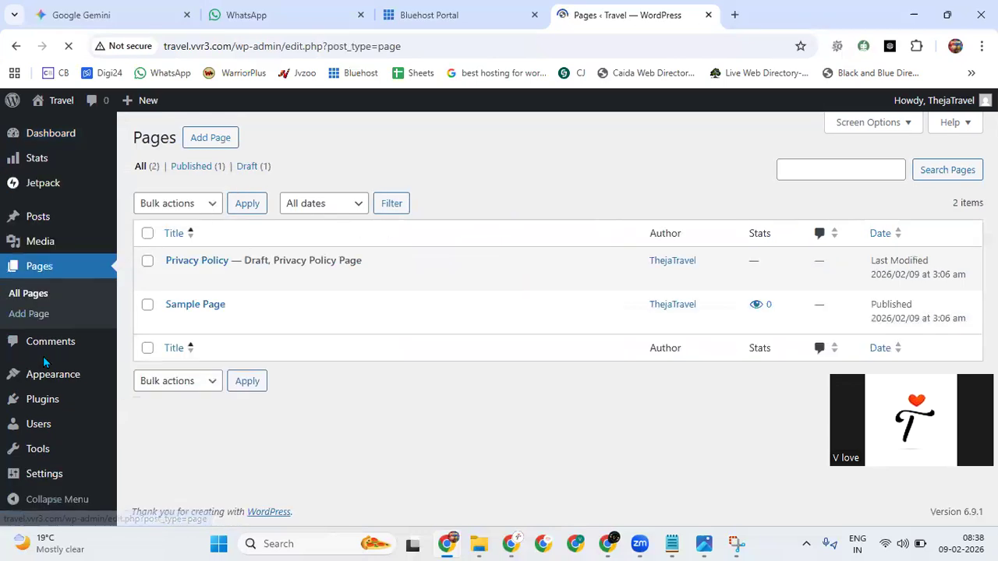
left_click(52, 406)
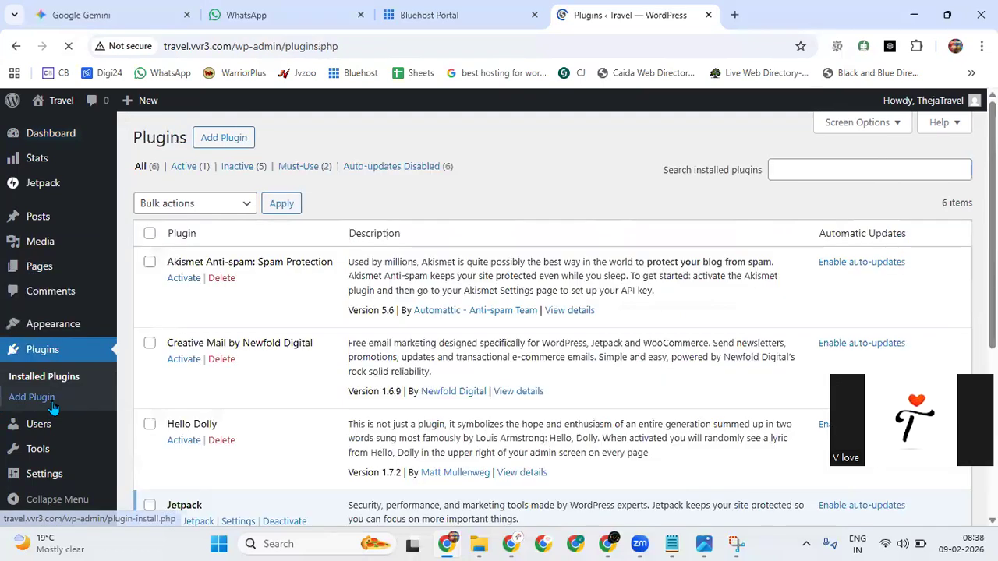
left_click(53, 325)
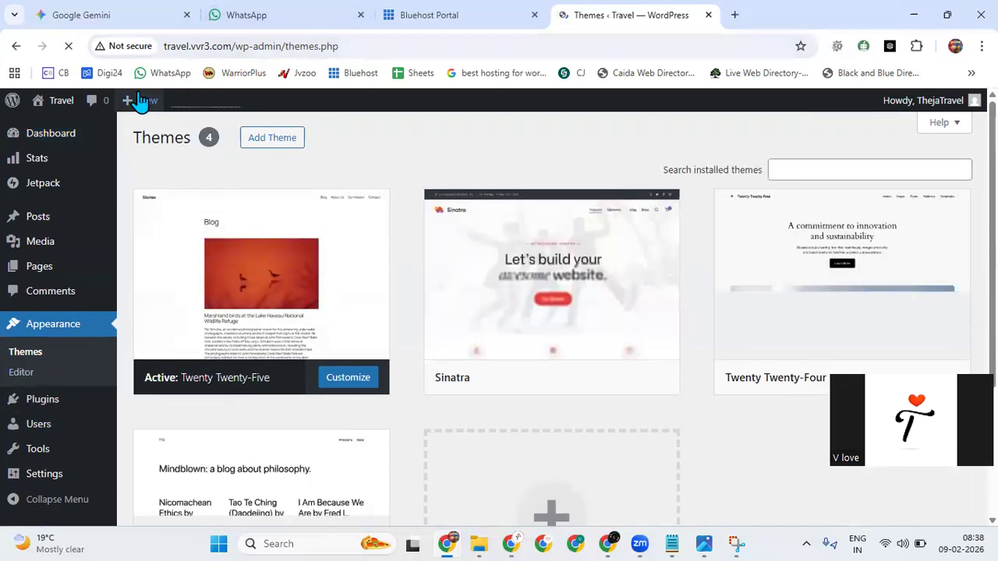
- View the Travel site's public front page in a new tab and return to the Themes page
mouse_move(72, 107)
right_click(72, 129)
left_click(88, 145)
left_click(742, 16)
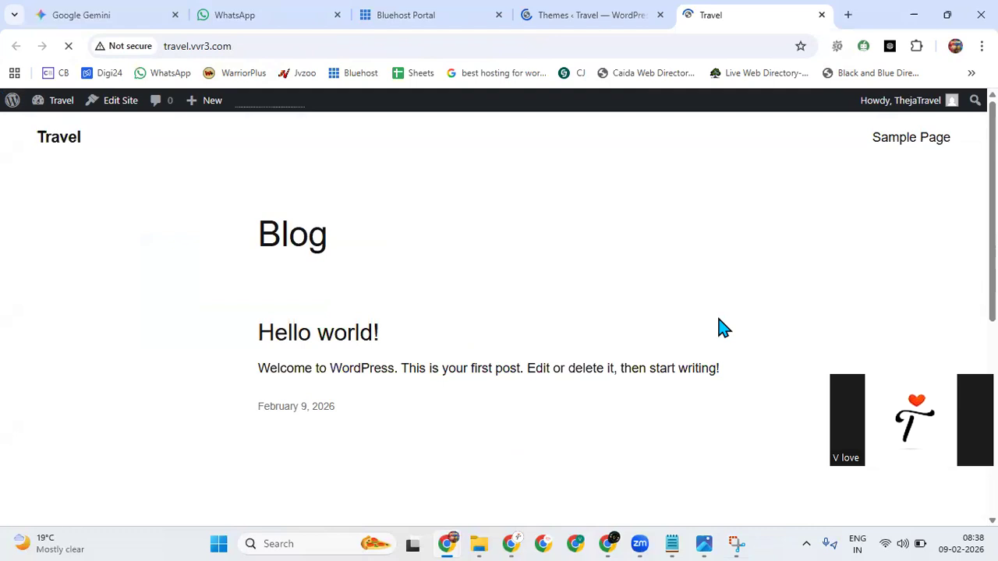
left_click(593, 15)
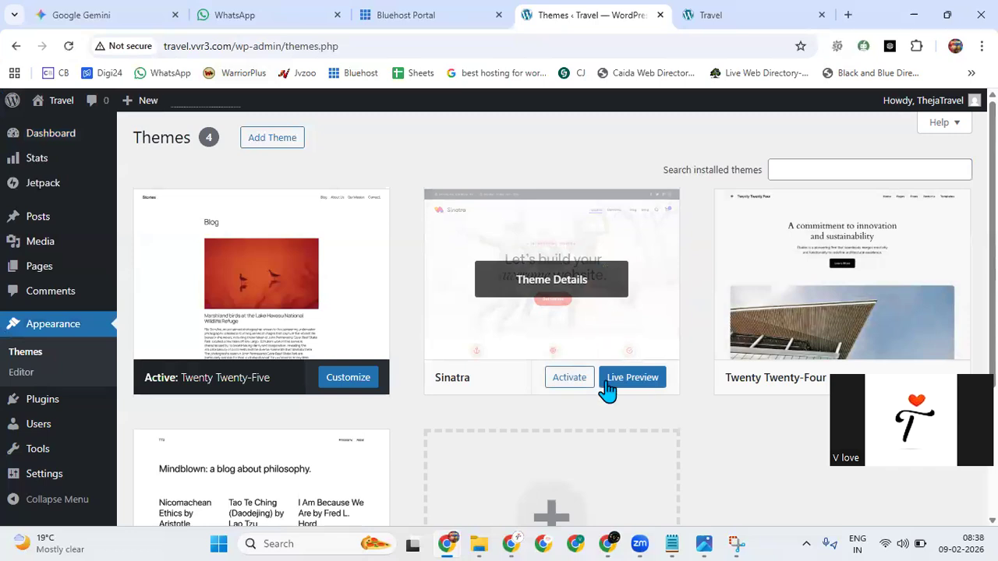
- Activate the Sinatra theme and reload the Travel site's front page to inspect its layout down to the footer
left_click(572, 381)
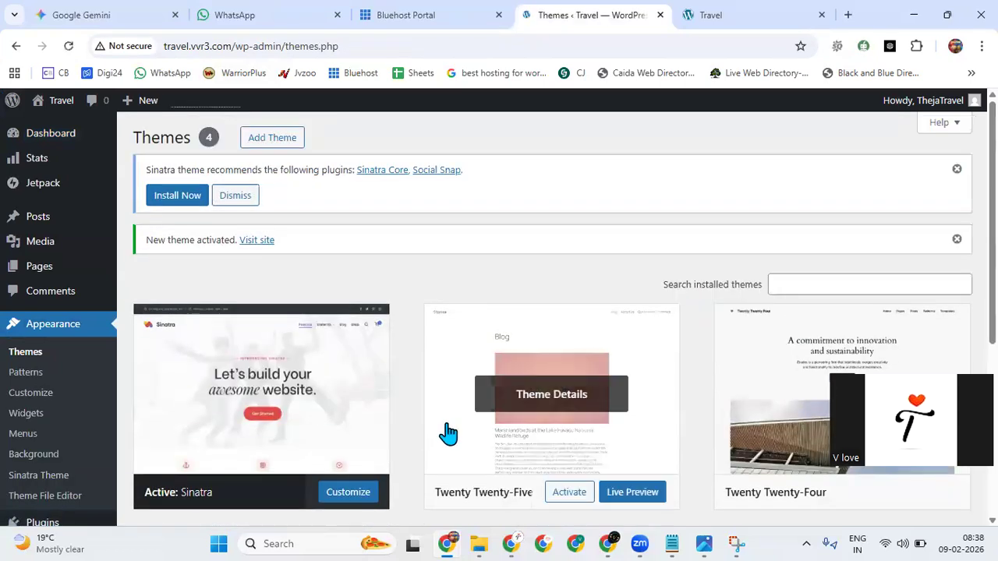
left_click(757, 14)
left_click(70, 47)
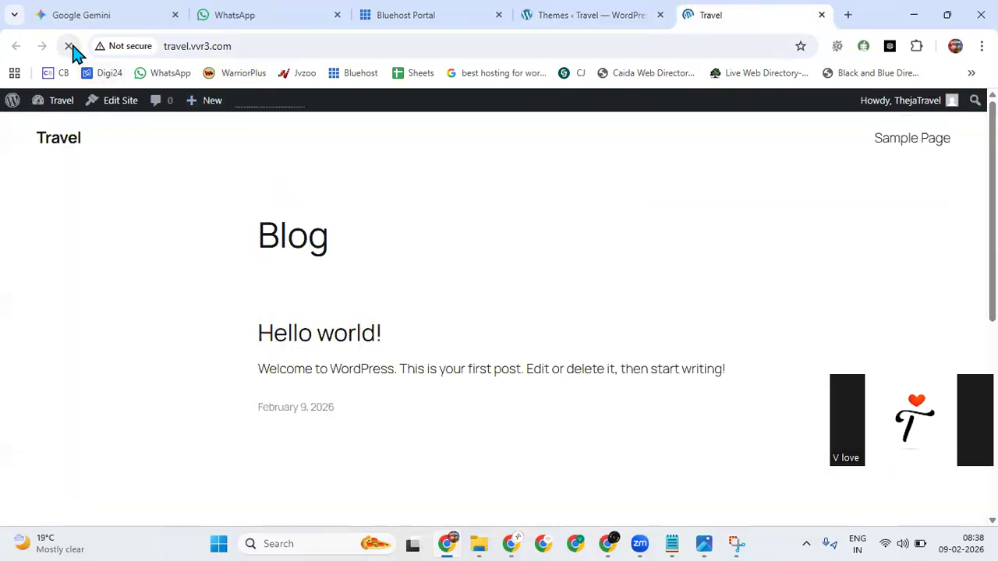
scroll(658, 402, "down", 5)
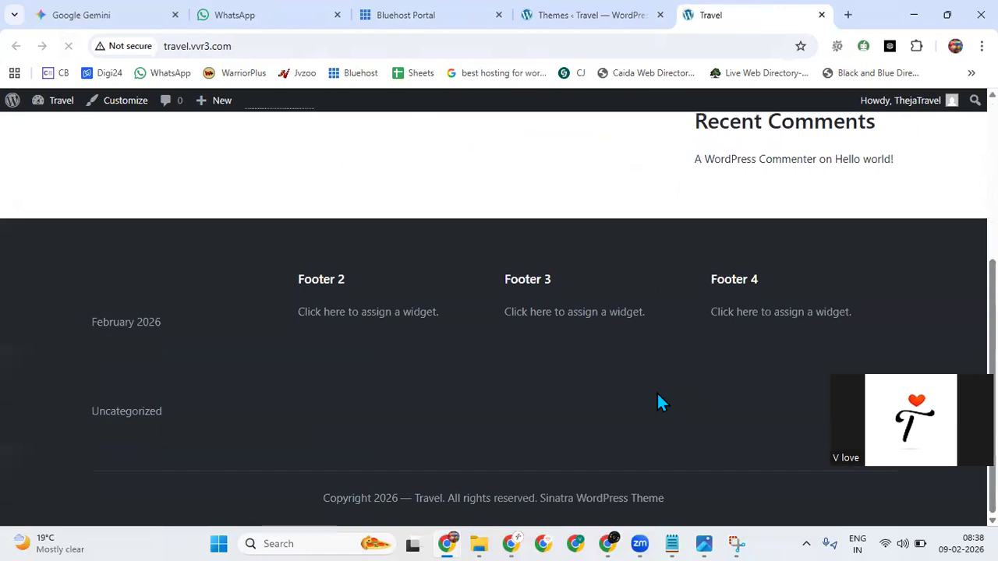
scroll(657, 395, "up", 5)
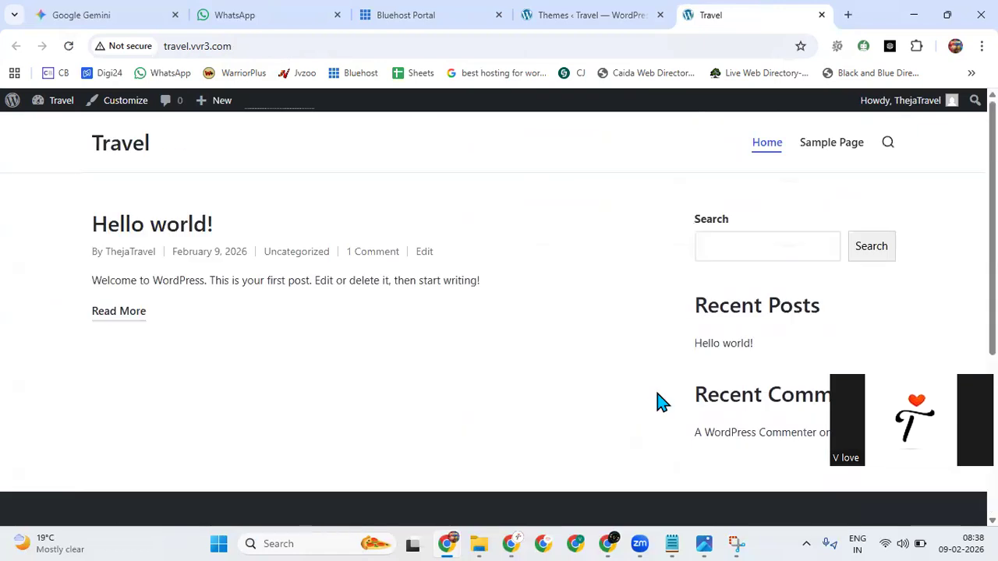
- Review the installed themes on the Themes page, then reload the Travel site's front page once more
left_click(571, 13)
scroll(635, 294, "down", 2)
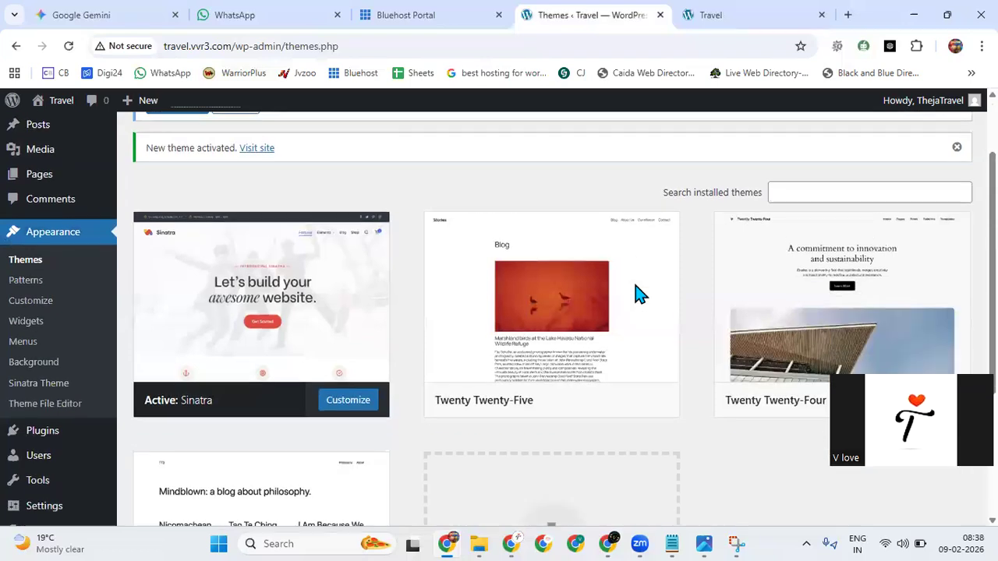
mouse_move(631, 199)
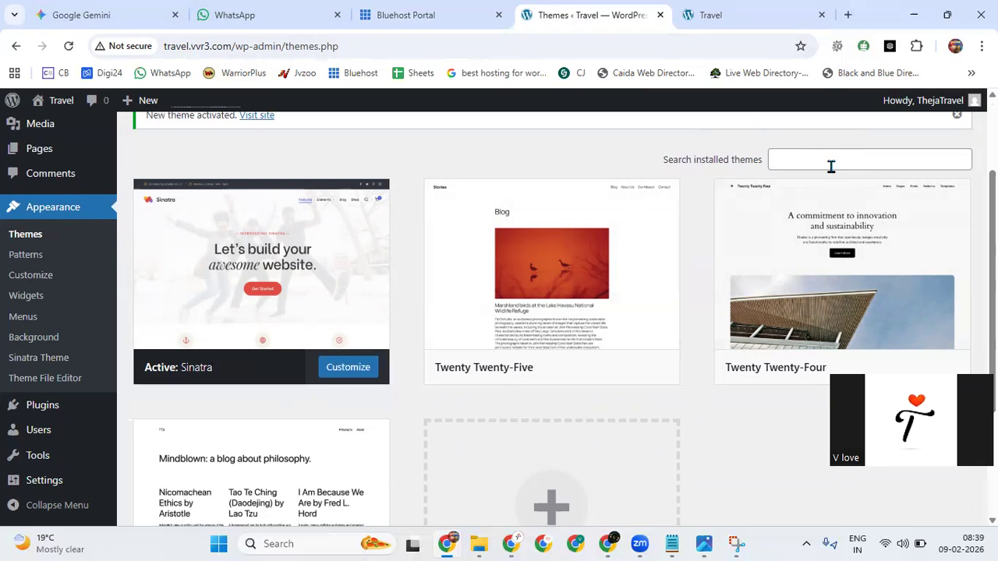
left_click(736, 14)
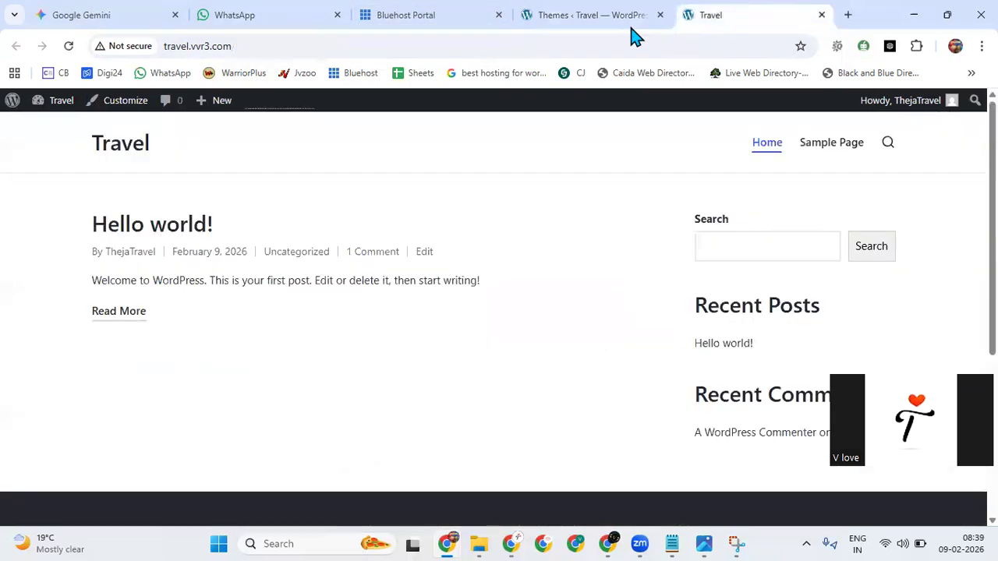
left_click(68, 46)
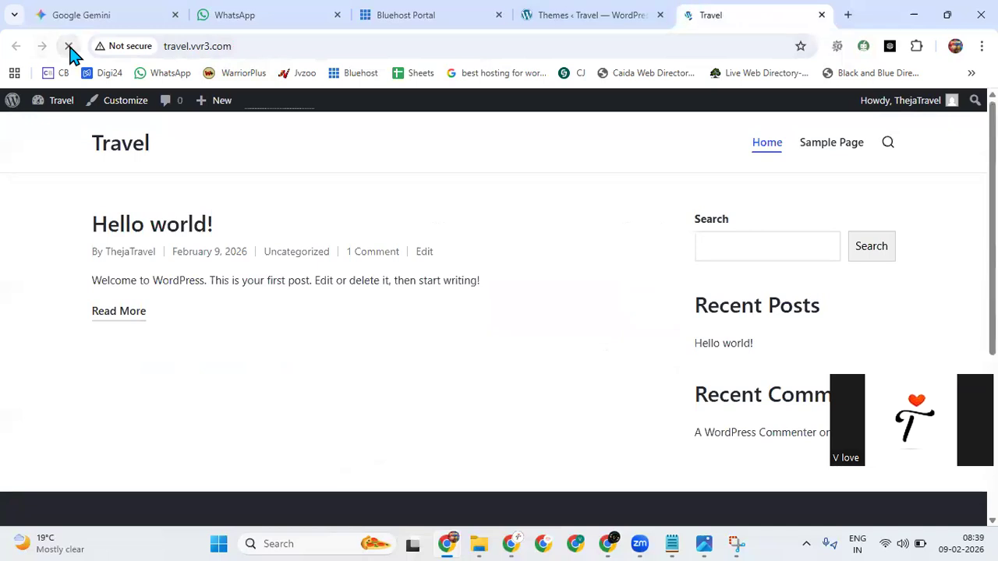
- Return to the Themes page and look through the theme list and the Appearance and Plugins options
left_click(601, 12)
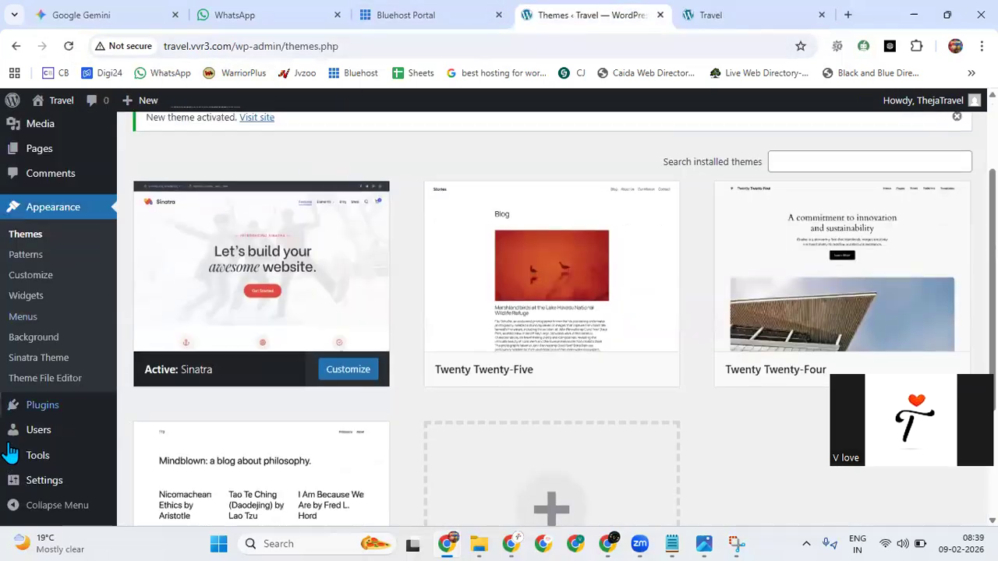
scroll(81, 326, "down", 3)
scroll(44, 410, "up", 4)
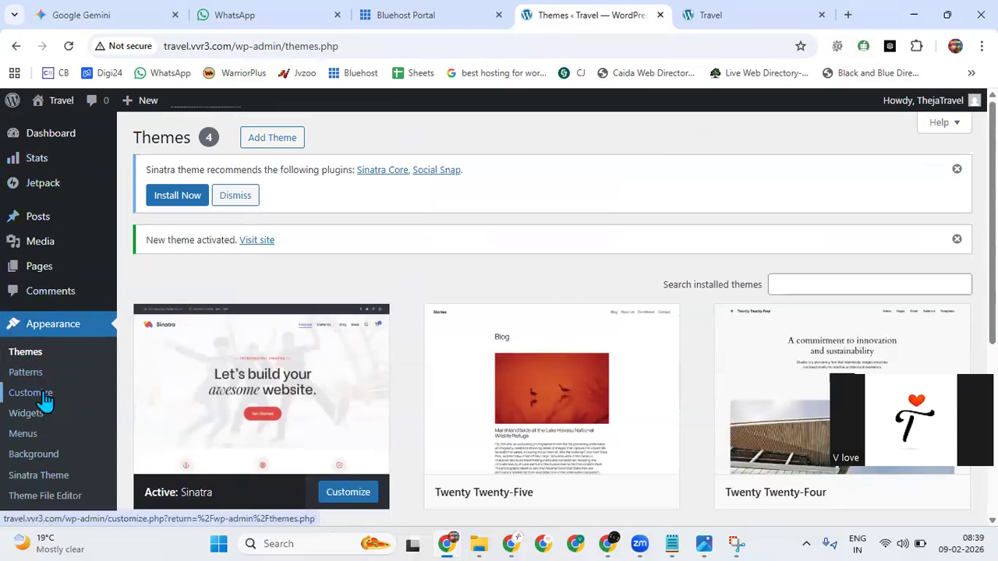
scroll(44, 393, "down", 4)
mouse_move(43, 419)
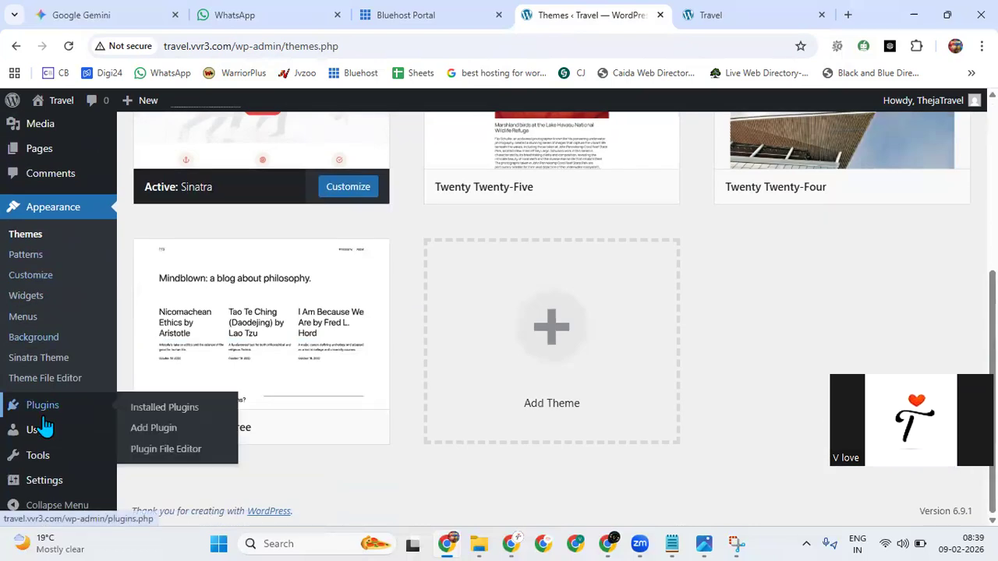